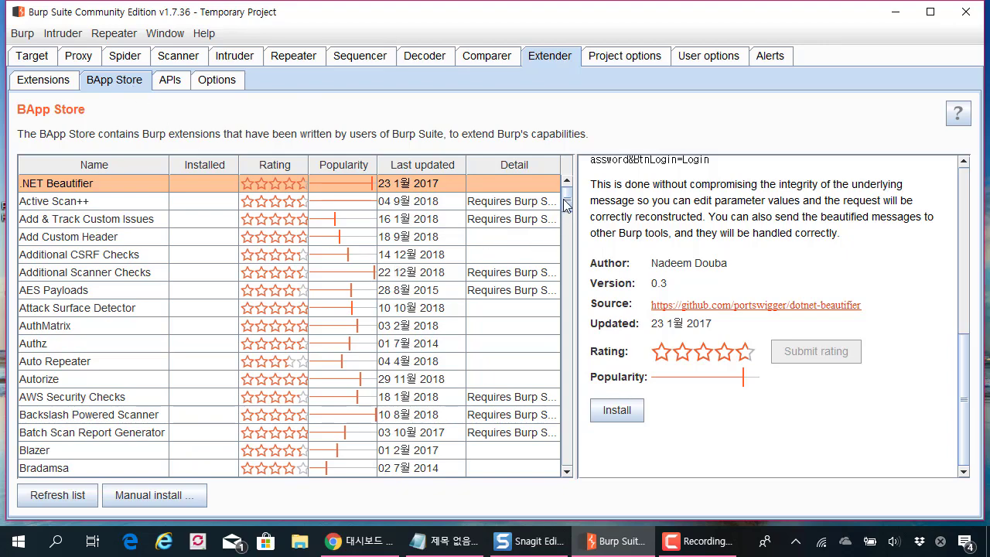
Step: Sort the BApp Store extension list by the Detail column and look through the entries that require Burp Suite Professional
mouse_move(567, 204)
left_mouse_down()
mouse_move(557, 318)
mouse_move(574, 198)
left_mouse_up()
left_click(519, 168)
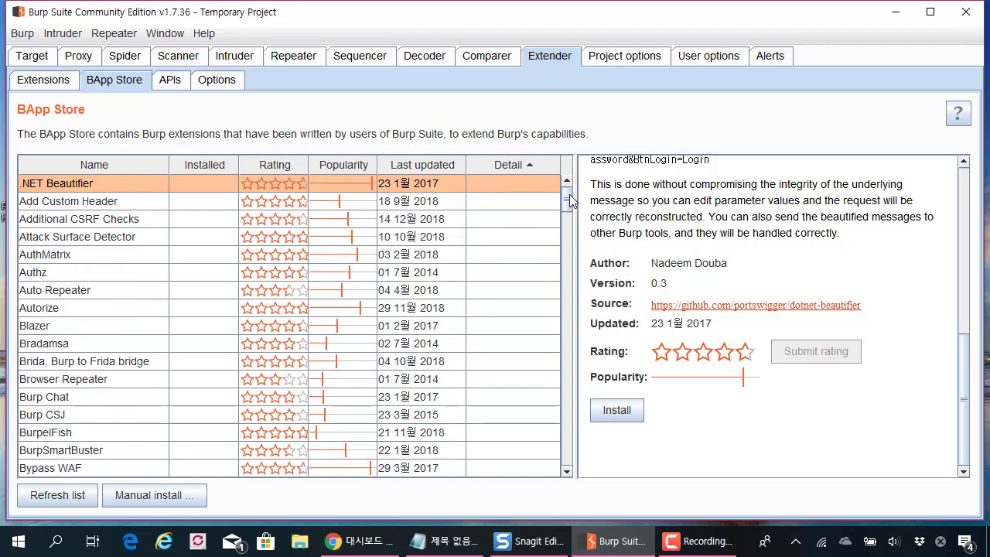
left_click_drag(568, 198, 568, 426)
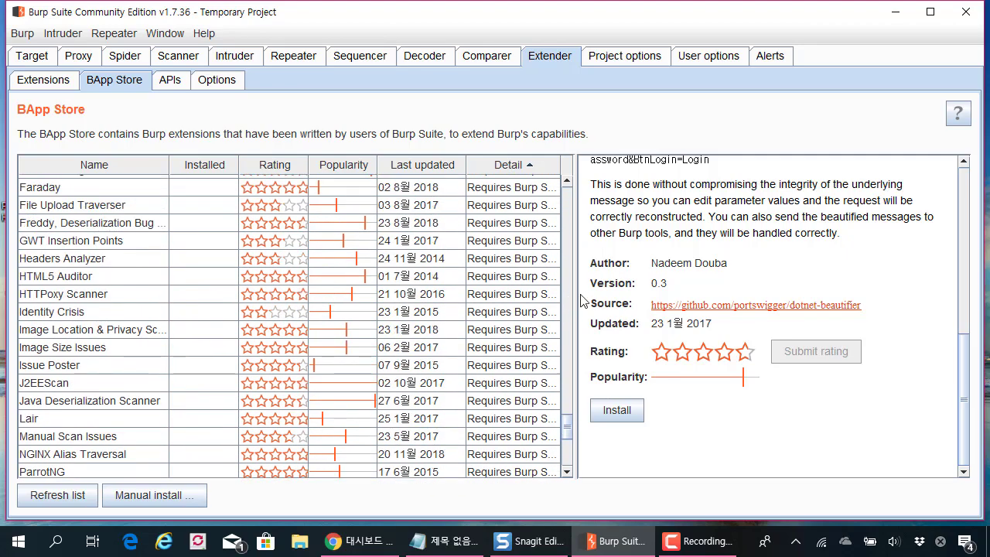
Step: Widen the extension list pane and resize its columns so the full names and last-updated dates fit
left_click_drag(574, 293, 674, 292)
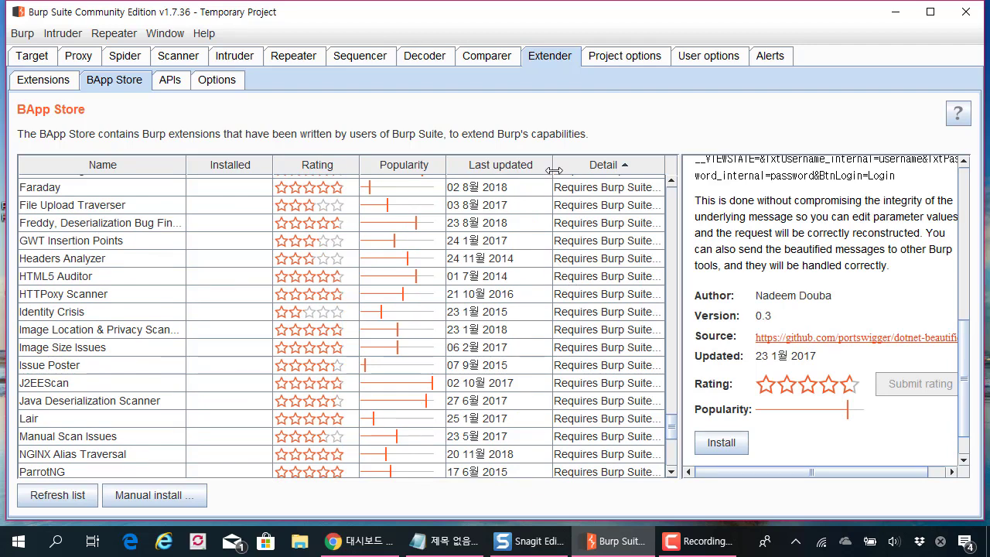
left_click_drag(551, 165, 504, 175)
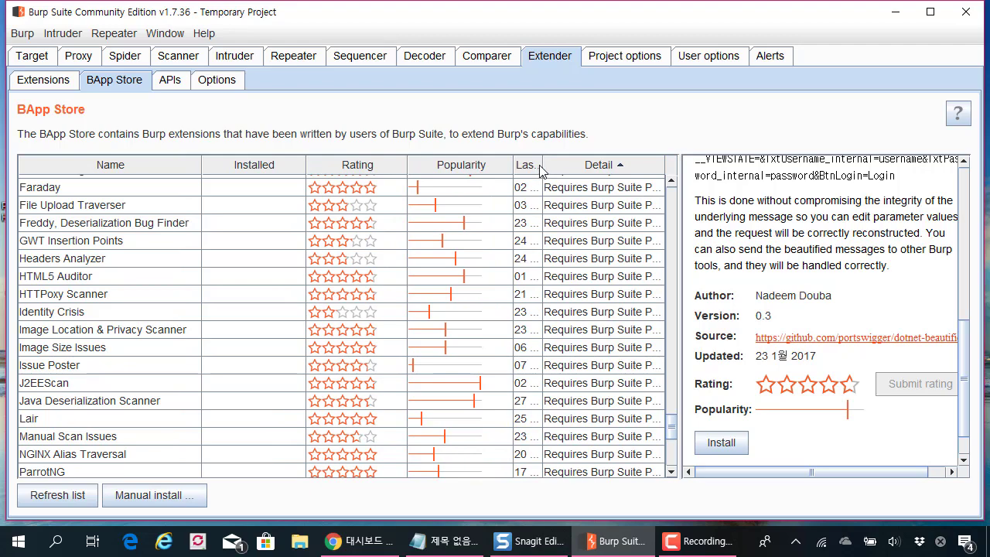
left_click_drag(542, 165, 615, 174)
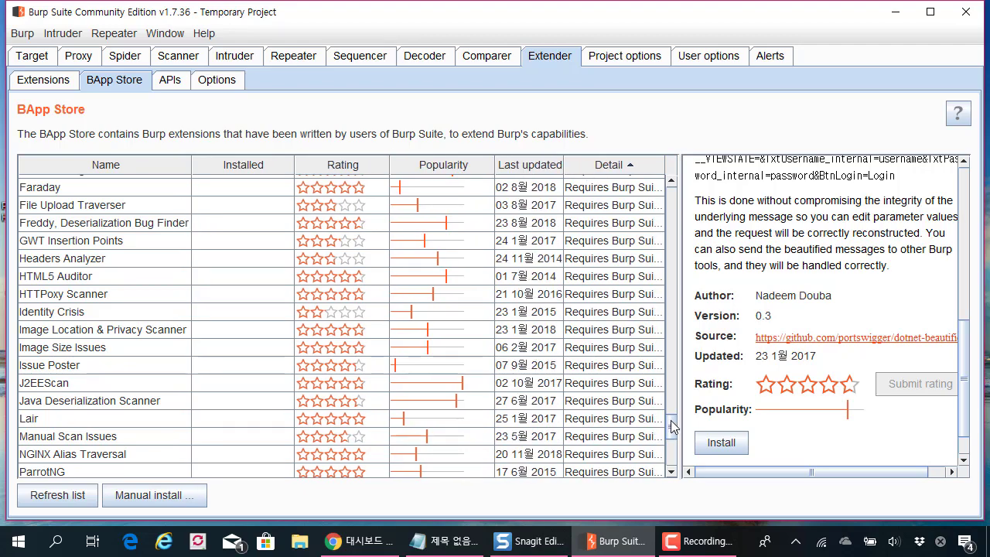
left_click_drag(670, 422, 673, 269)
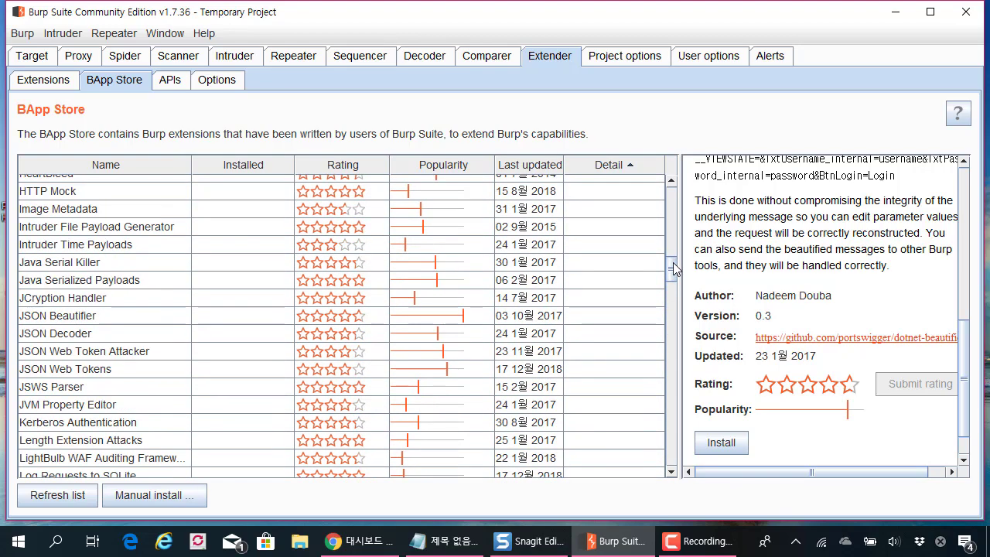
left_click_drag(294, 165, 261, 164)
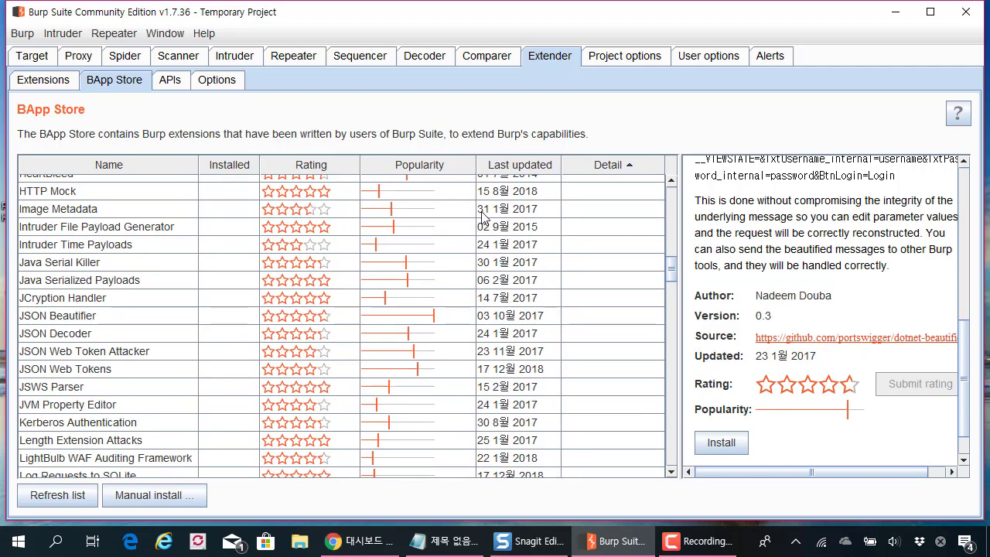
Step: Install the CVSS Calculator extension from the BApp Store and open its calculator
scroll(520, 246, "up", 4)
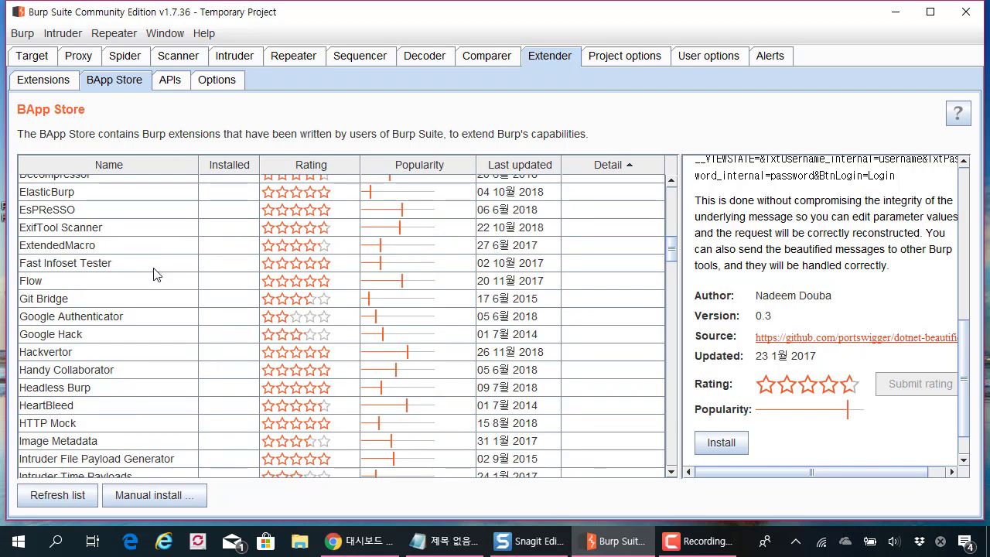
scroll(155, 274, "up", 2)
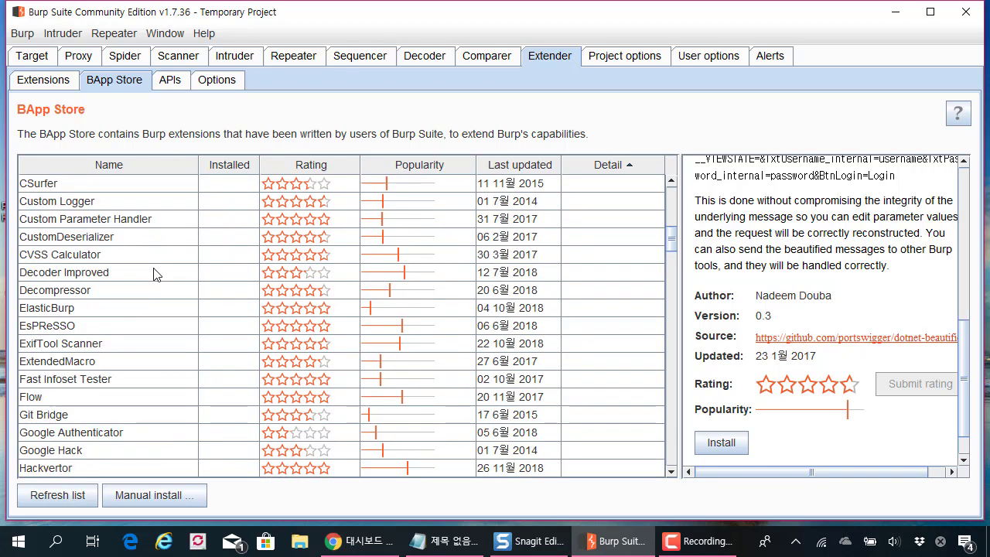
left_click(109, 260)
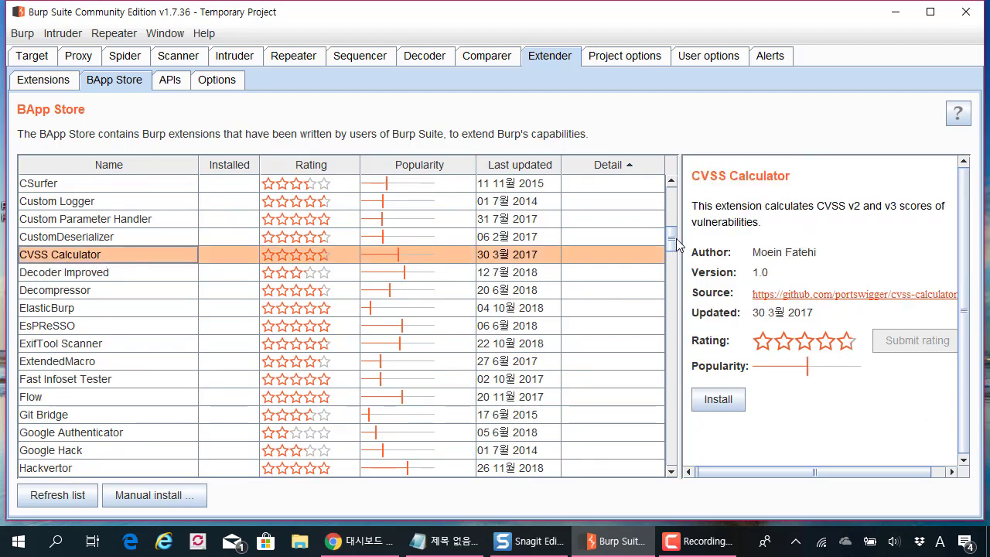
left_click_drag(679, 238, 625, 235)
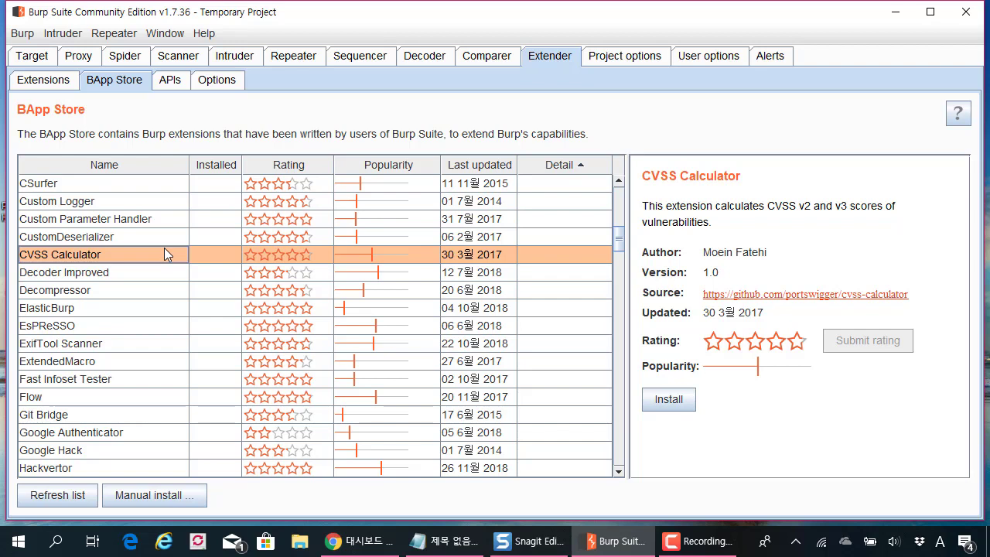
left_click(665, 399)
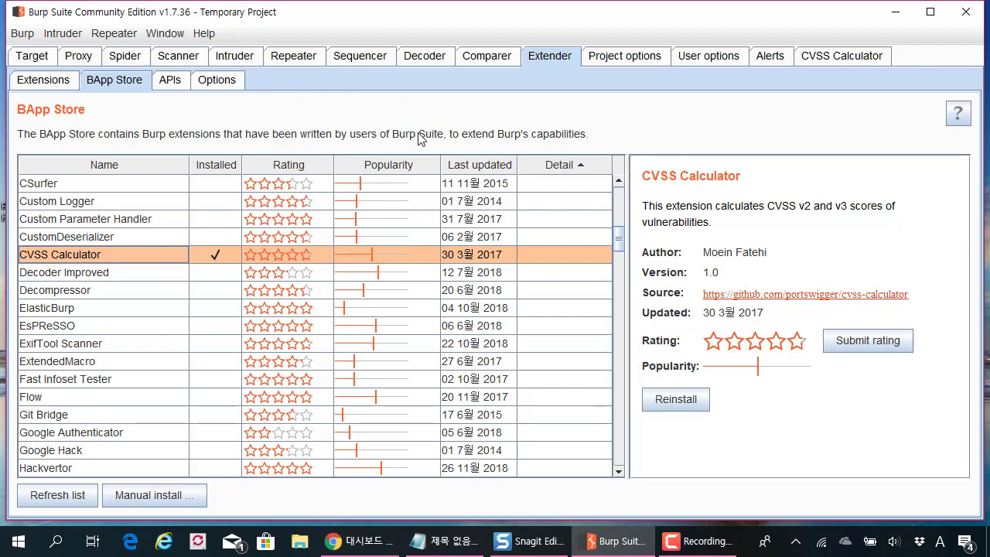
left_click(816, 59)
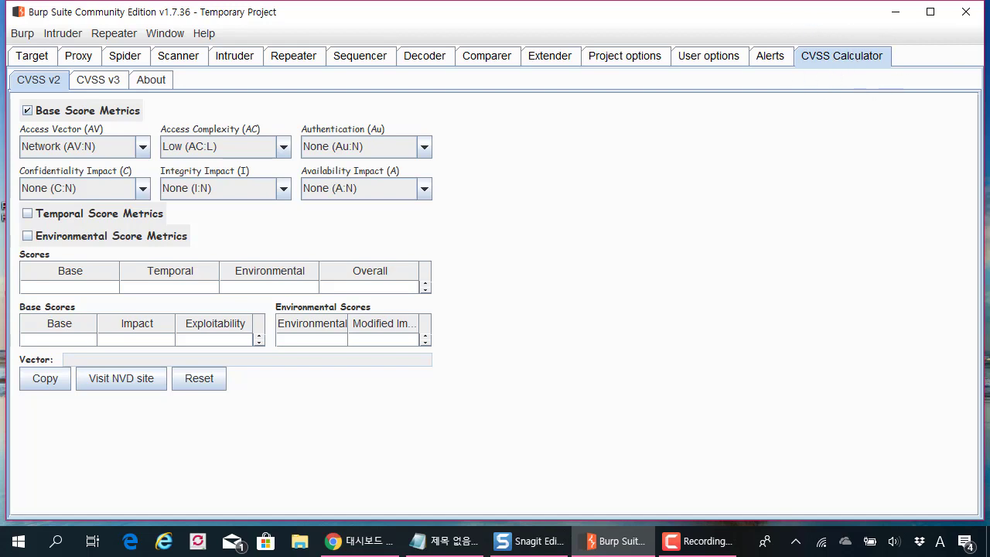
Step: Switch to Chrome, maximize the new-tab window and search Google for "cvss"
key("alt+Tab")
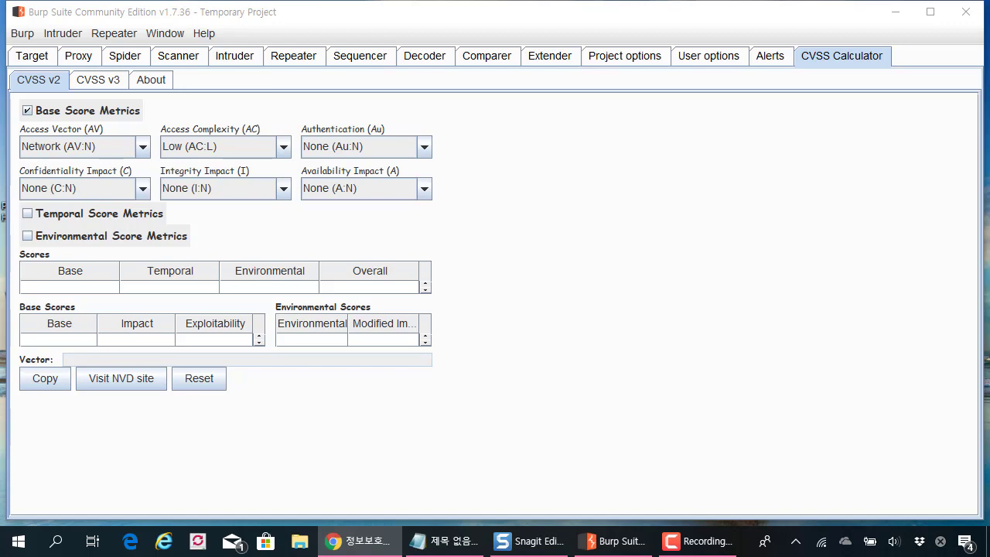
left_click(711, 221)
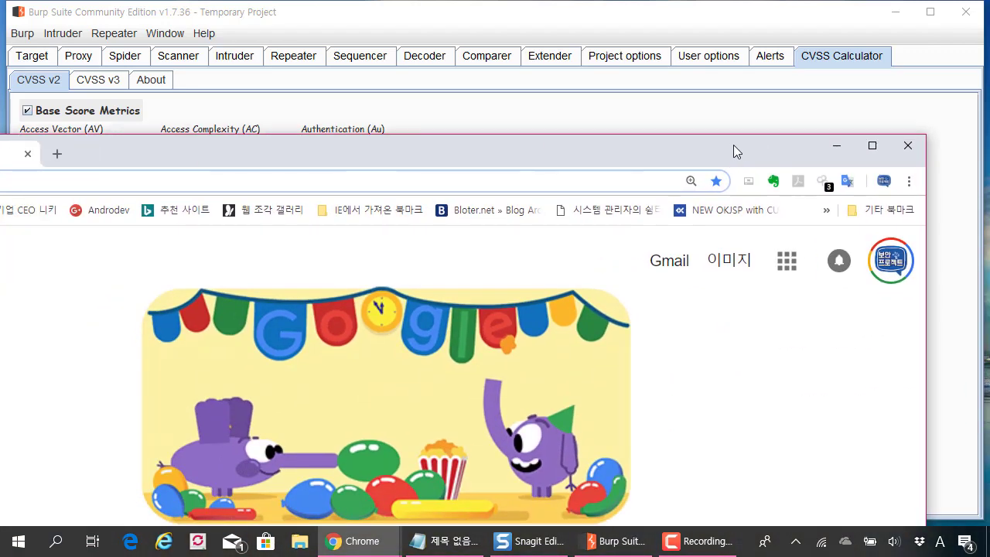
left_click_drag(733, 145, 807, 88)
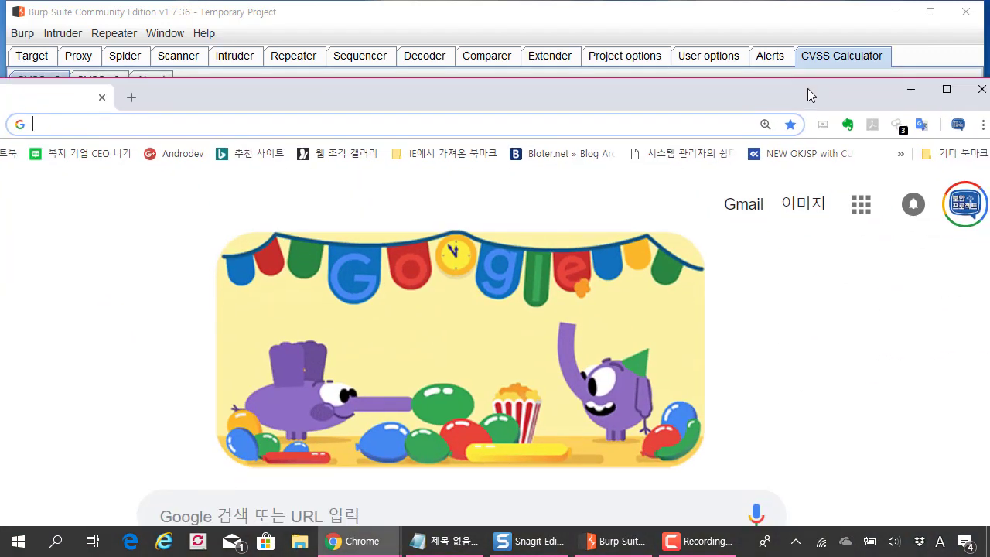
double_click(808, 88)
scroll(546, 332, "down", 1)
type("cvss")
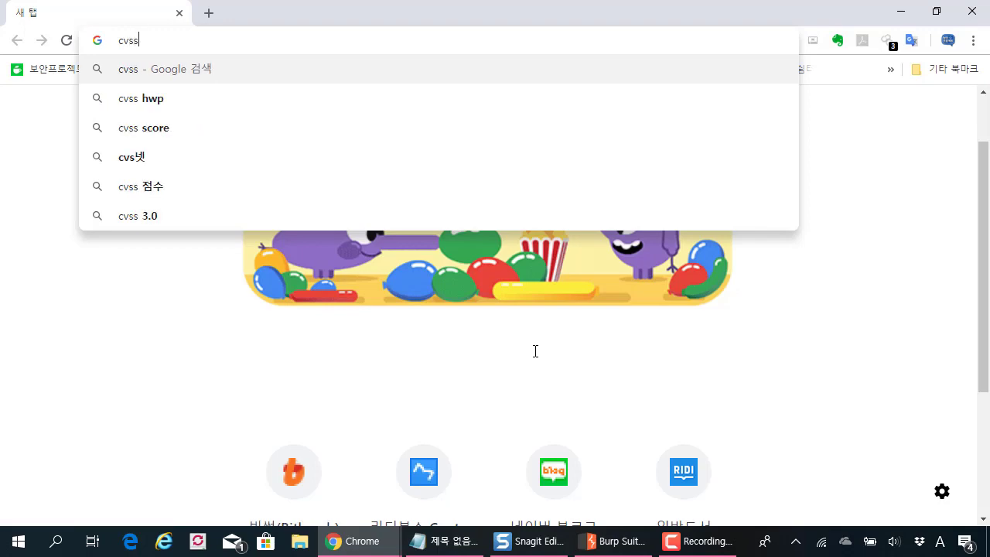
key("Return")
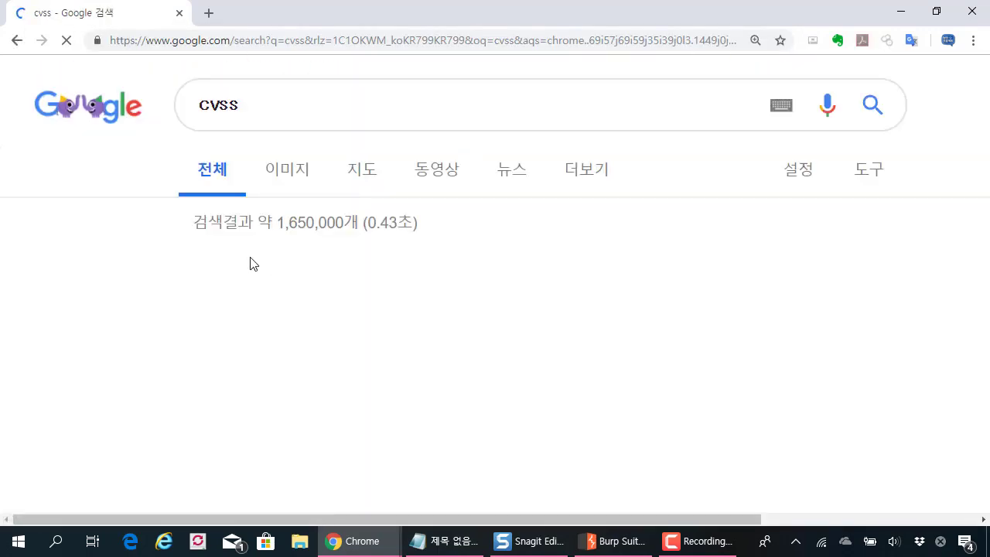
Step: Examine the top search results about the Common Vulnerability Scoring System and its calculators
scroll(253, 263, "down", 2)
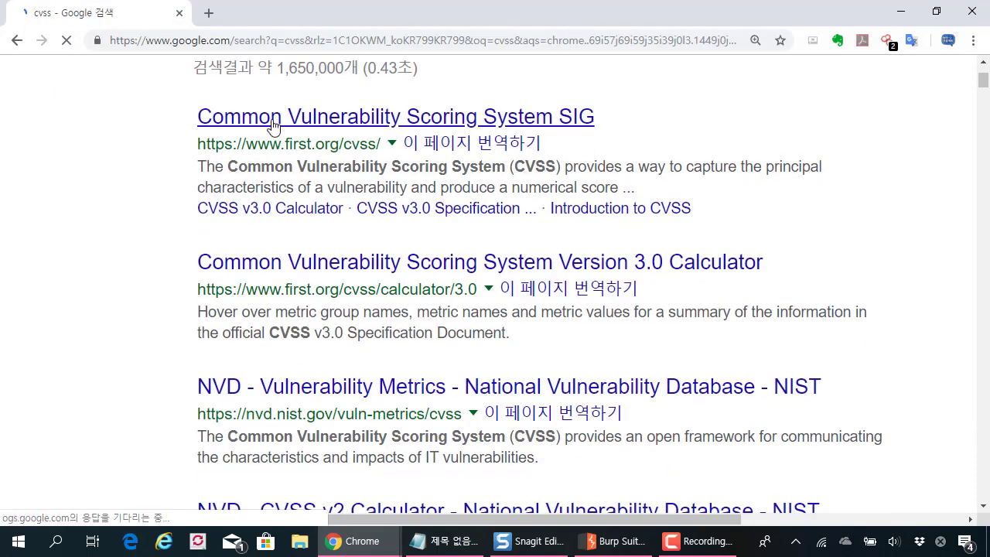
scroll(275, 127, "up", 1)
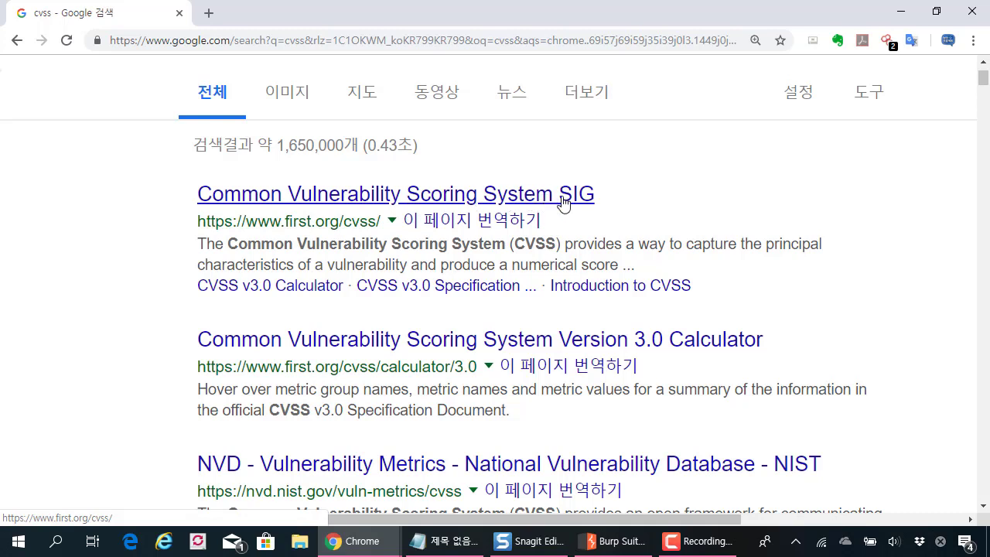
left_click_drag(612, 198, 287, 195)
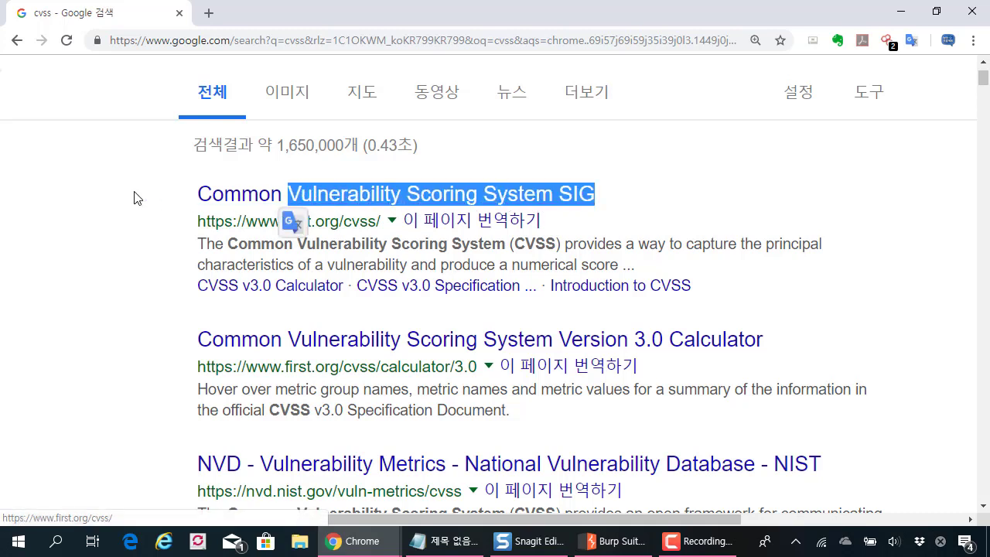
left_click(132, 194)
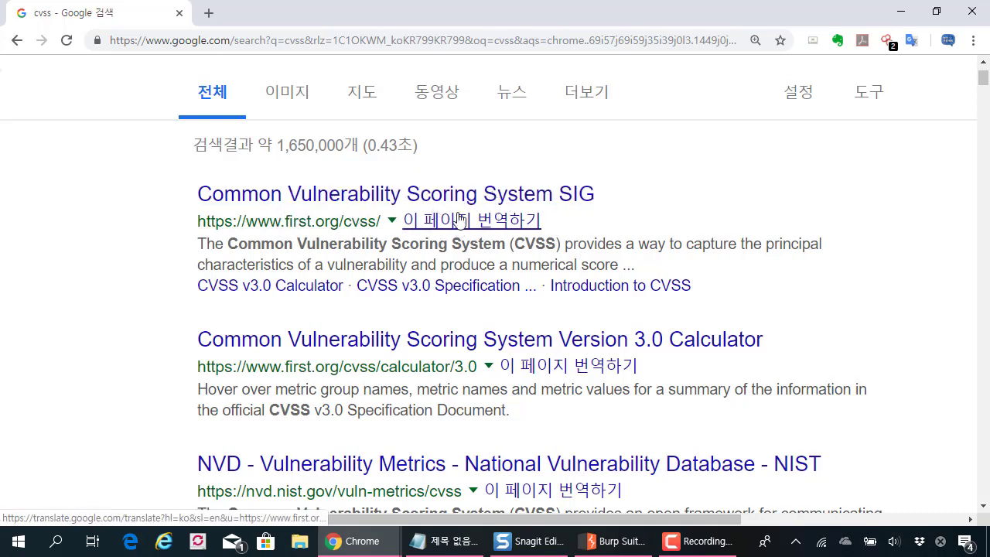
scroll(503, 201, "down", 1)
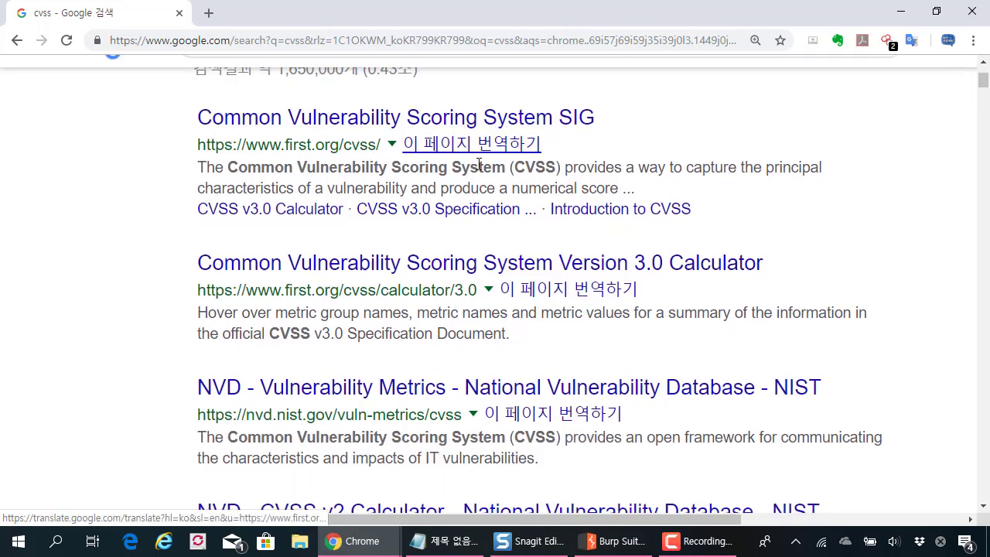
scroll(464, 178, "up", 1)
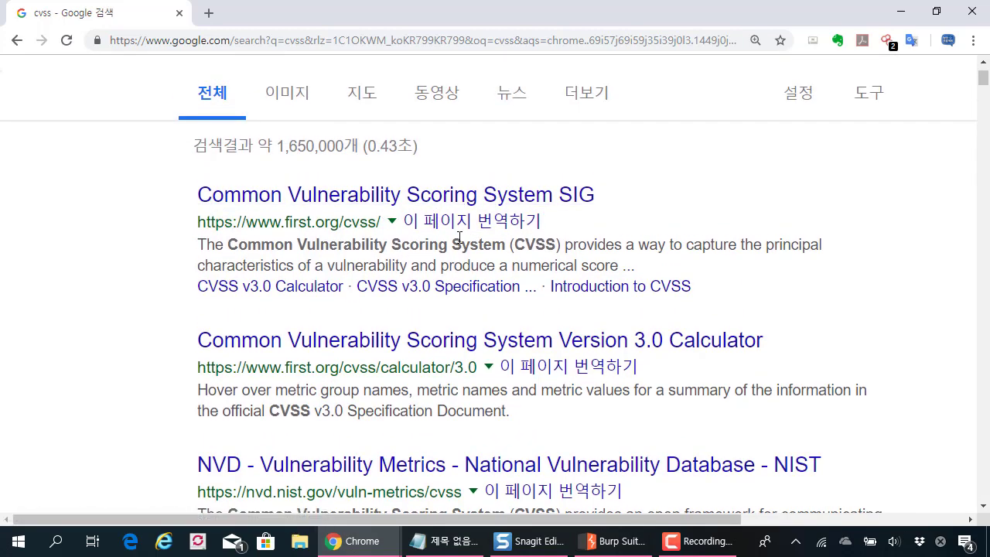
scroll(459, 237, "down", 1)
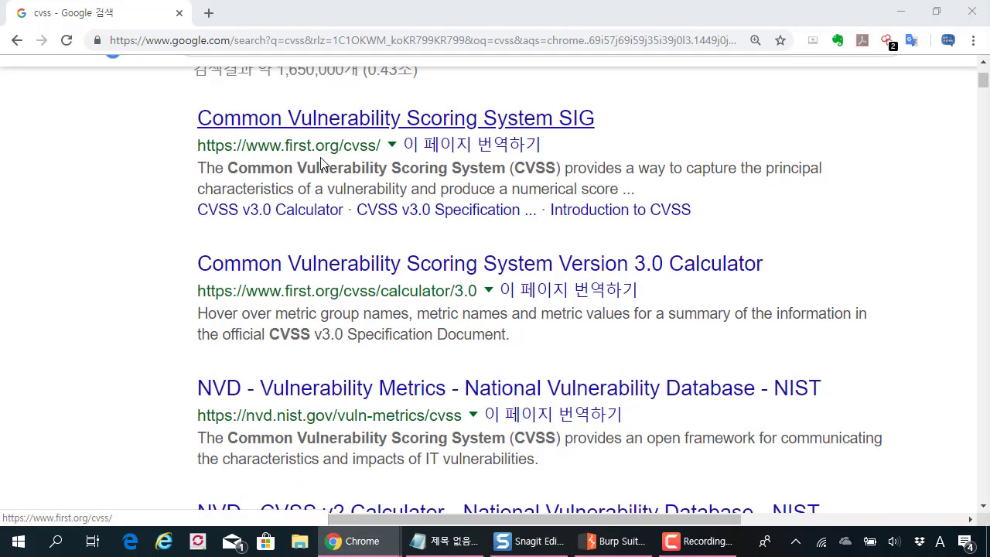
Step: Switch back to Burp Suite and compare the base score metrics of the CVSS v2 and CVSS v3 calculators
left_click(615, 541)
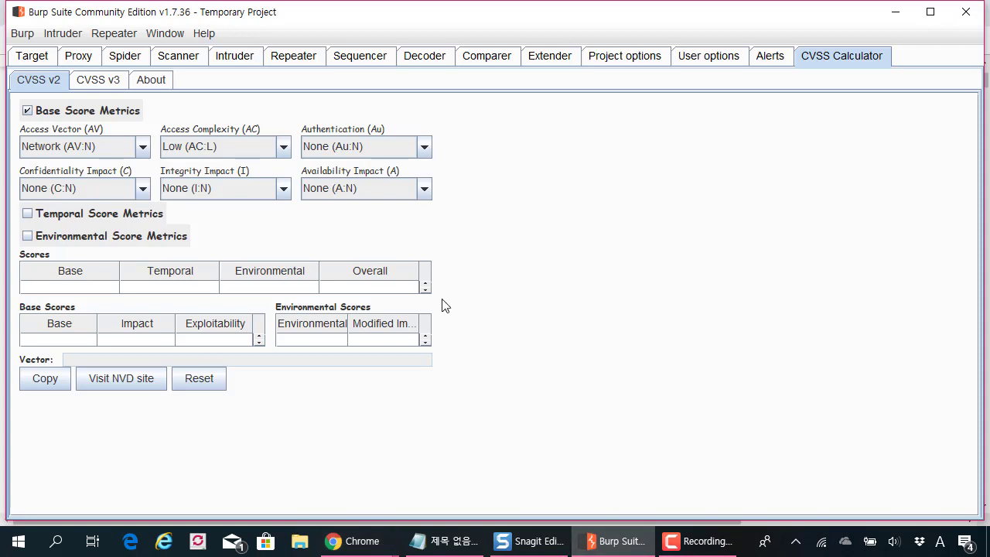
left_click(101, 80)
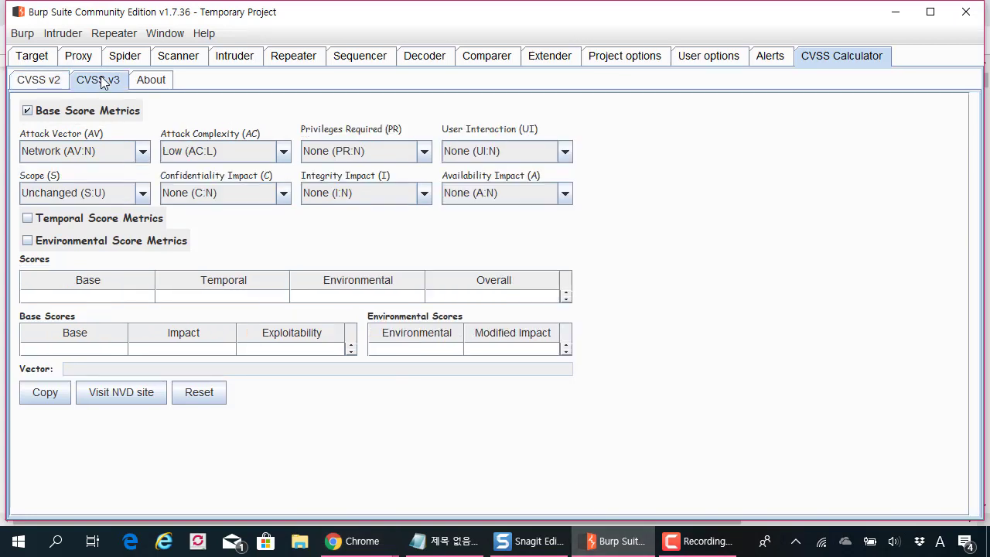
left_click(55, 82)
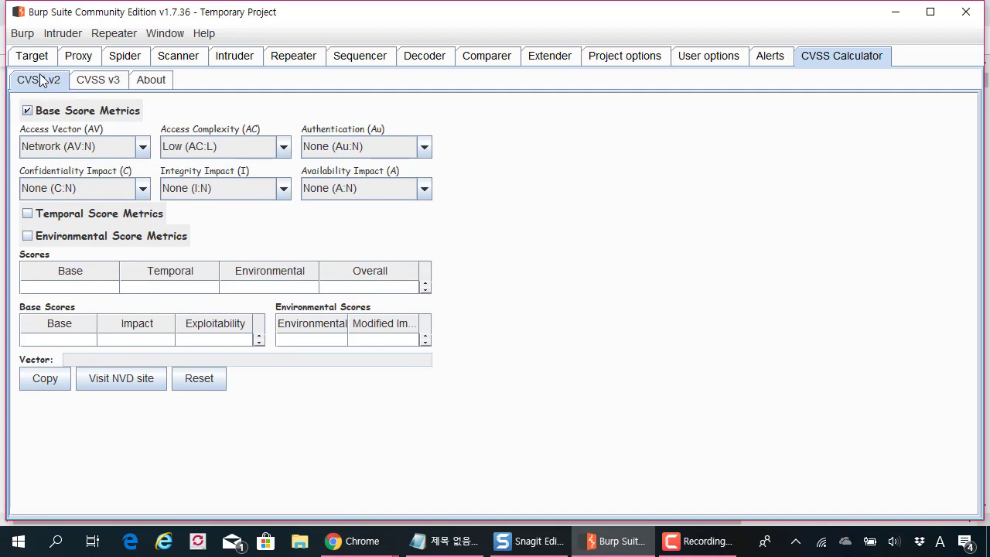
left_click(106, 81)
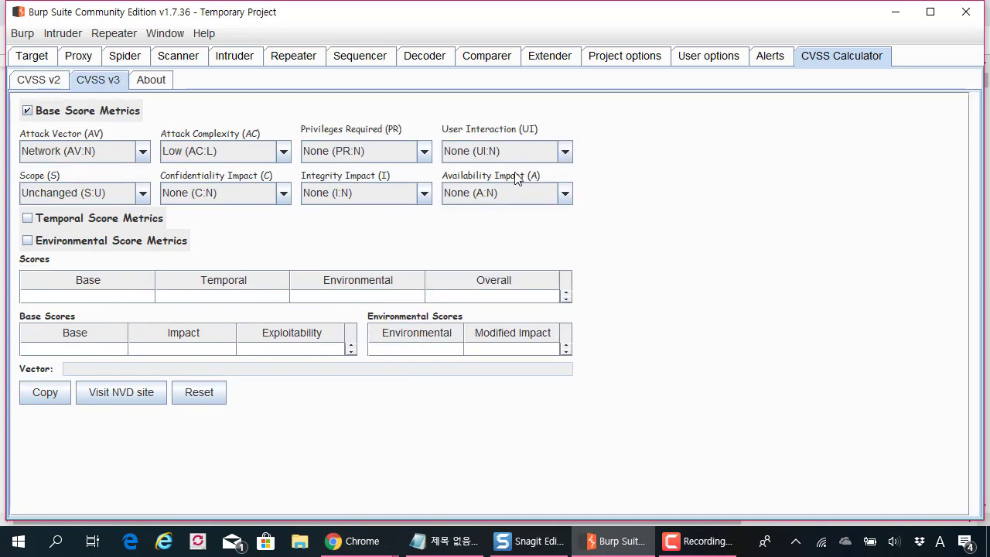
left_click(40, 81)
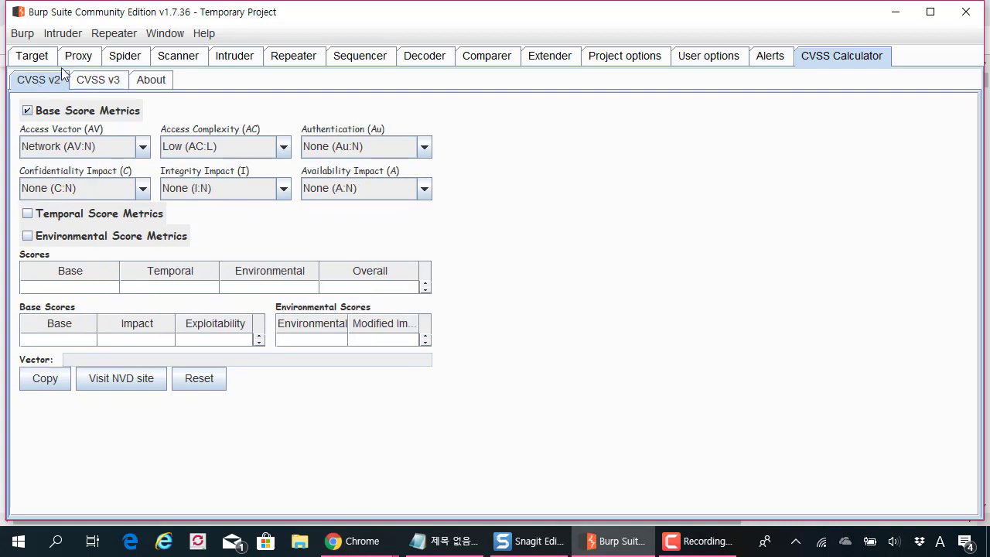
left_click(356, 540)
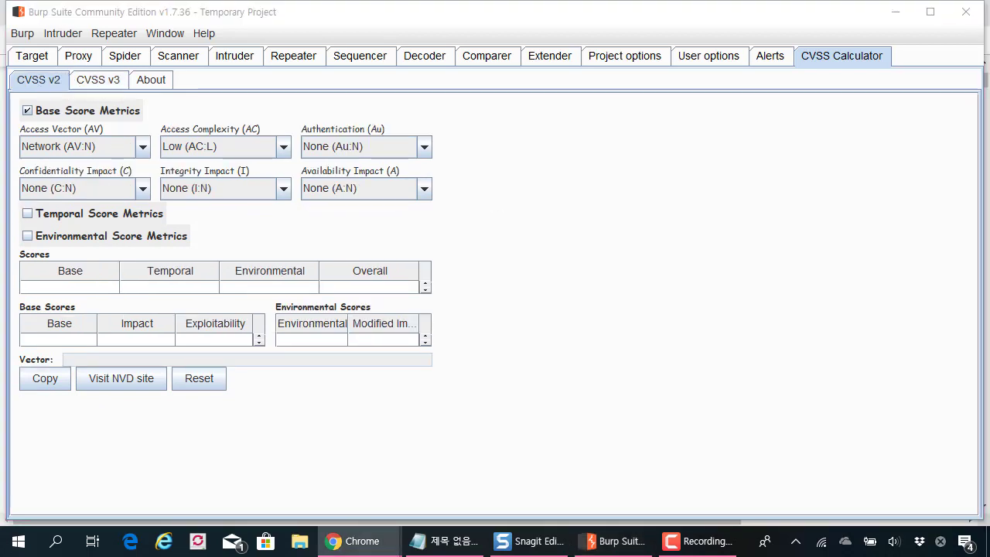
left_click(539, 214)
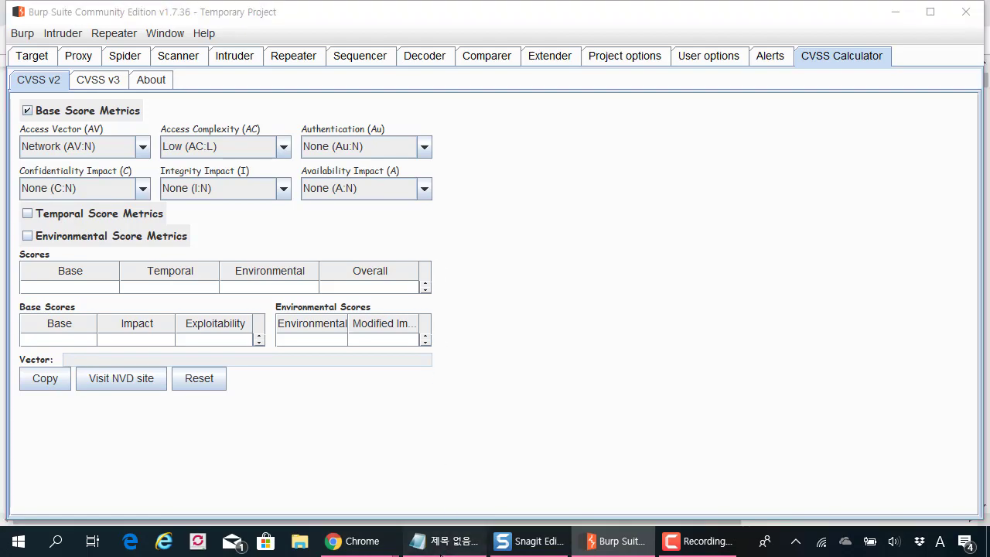
Step: Switch to Notepad, clear the note and write three lines: "에러 정보", "보통 정보" and "중요 정보"
left_click(444, 541)
key("Delete")
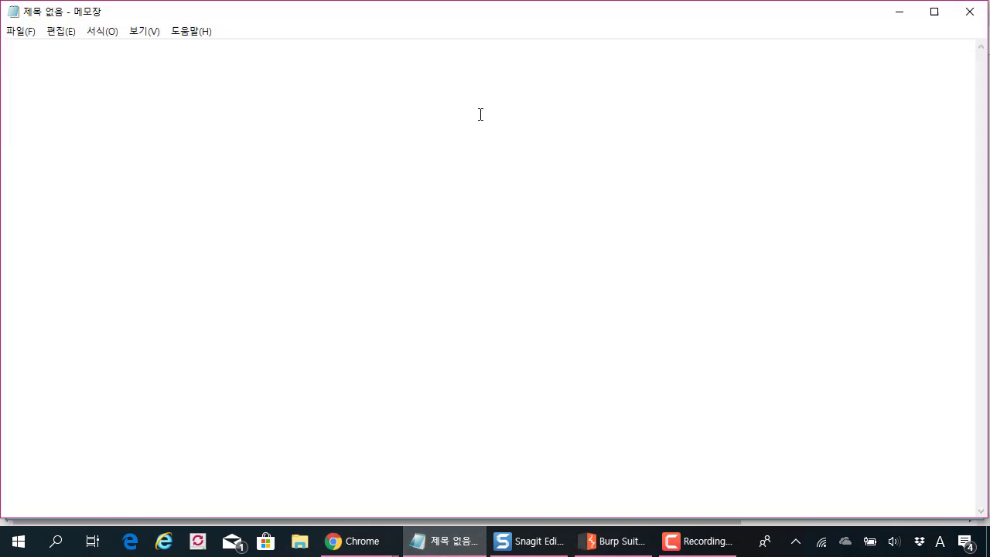
double_click(426, 24)
key("Hangul")
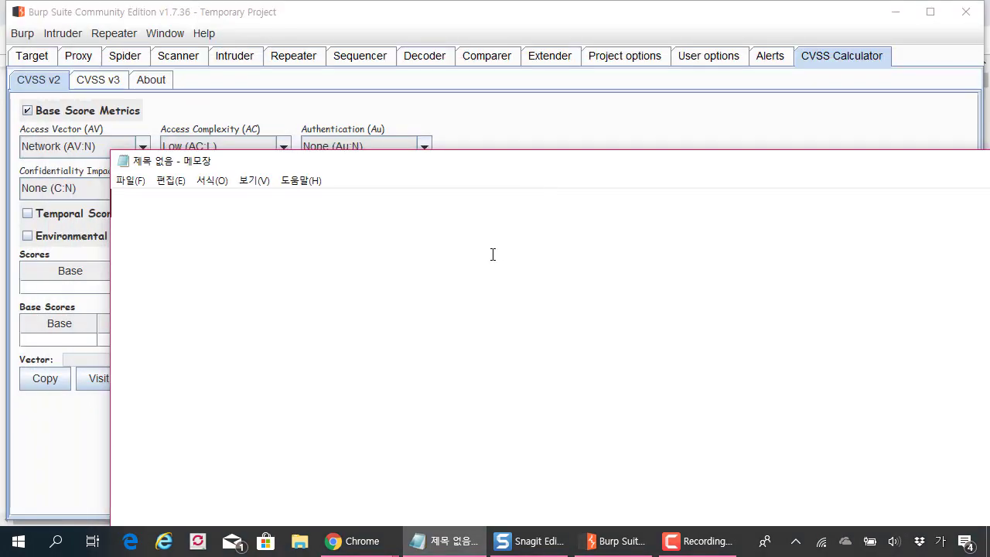
type("에러 정보")
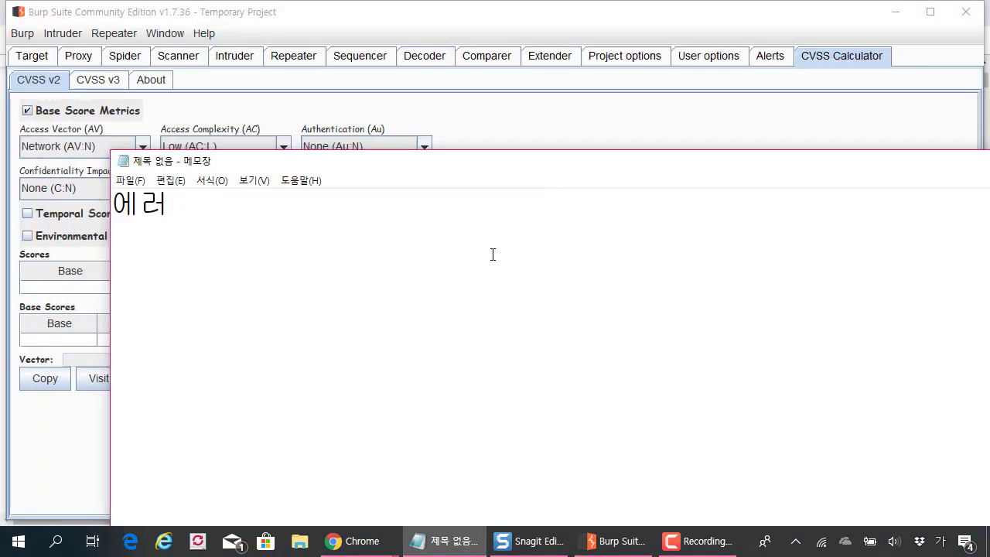
key("Return")
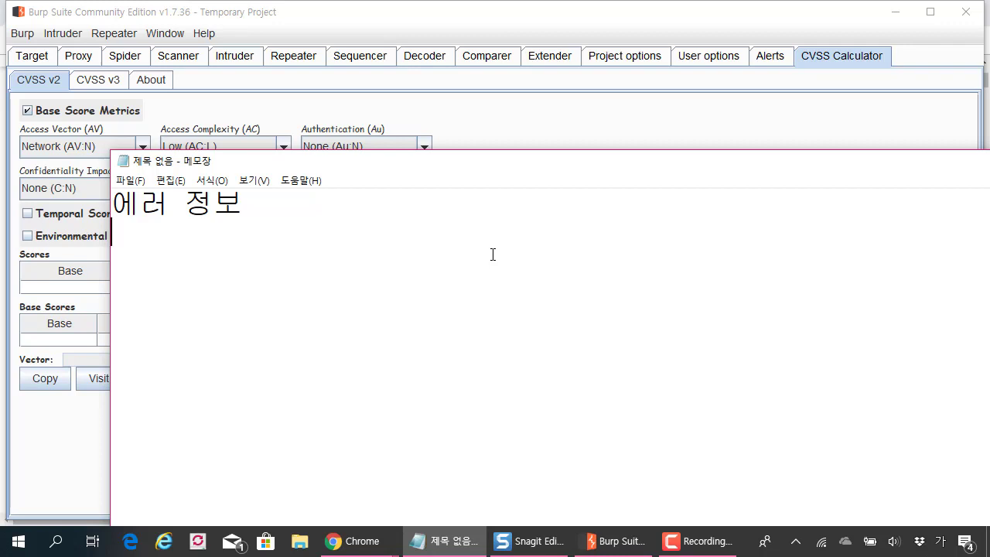
type("보통 정보")
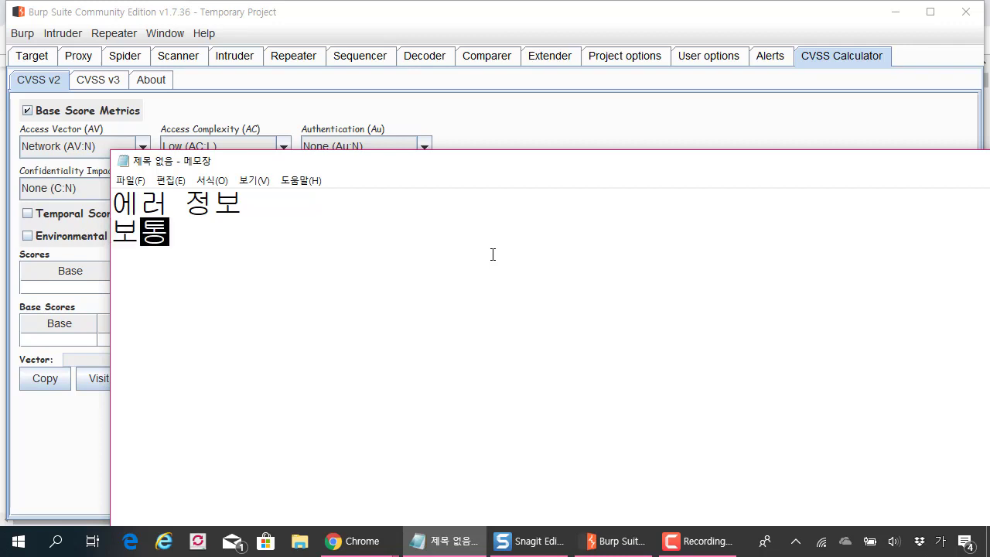
key("Return")
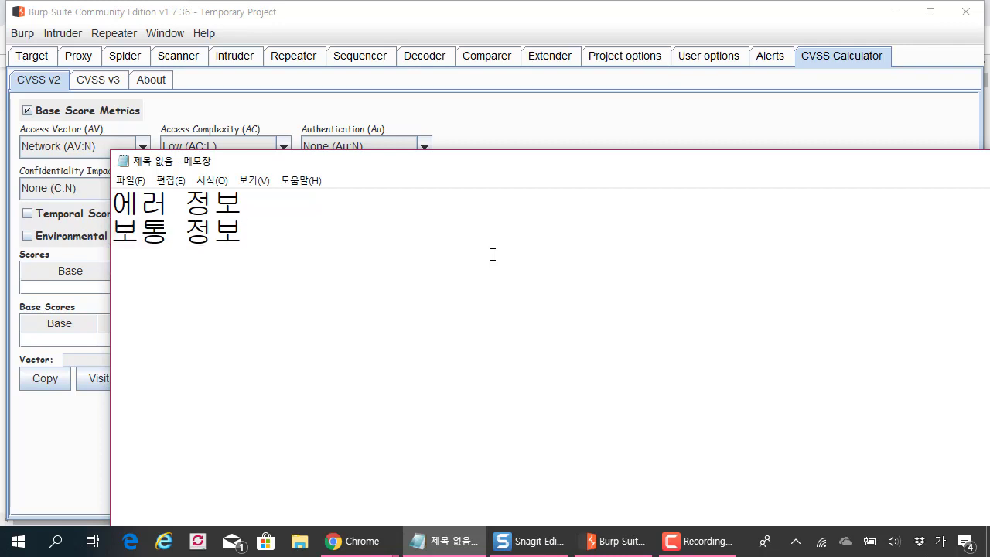
type("중요 ㅈ")
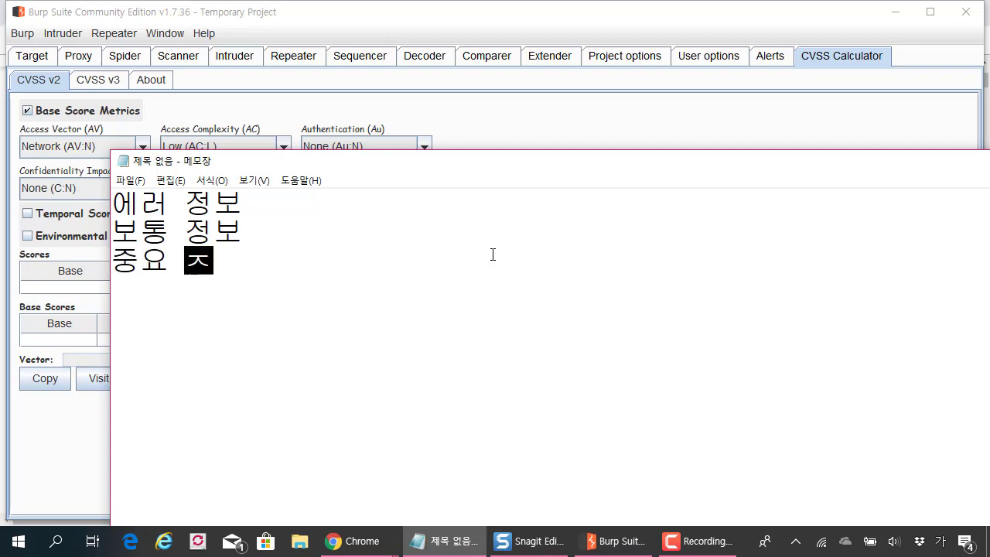
type("정보")
left_click_drag(301, 282, 90, 177)
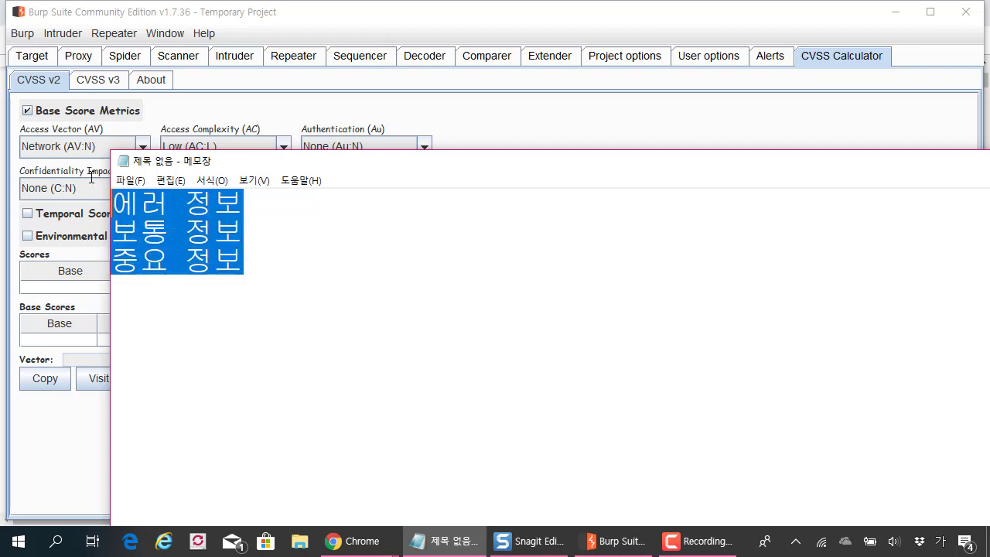
left_click(339, 294)
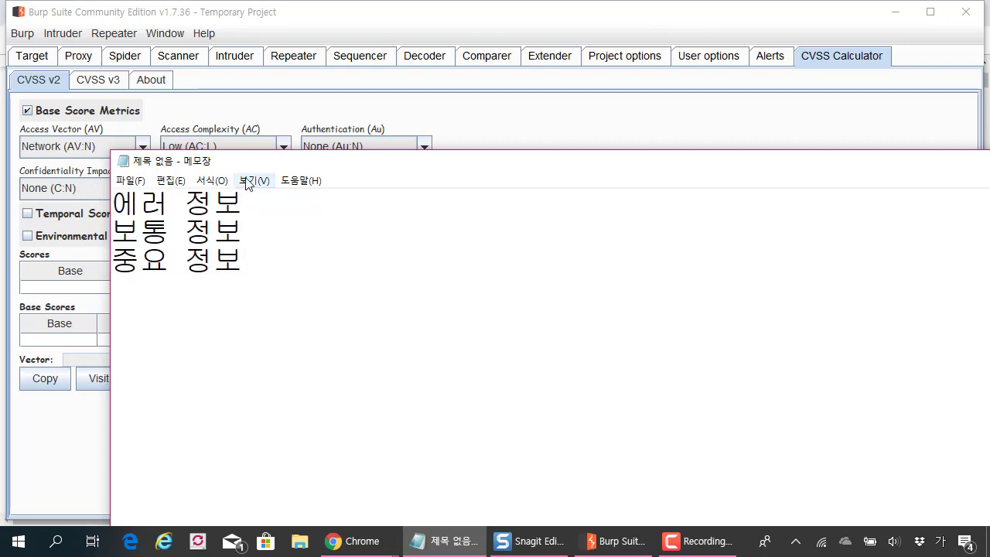
left_click_drag(246, 163, 201, 199)
type("ㅣ")
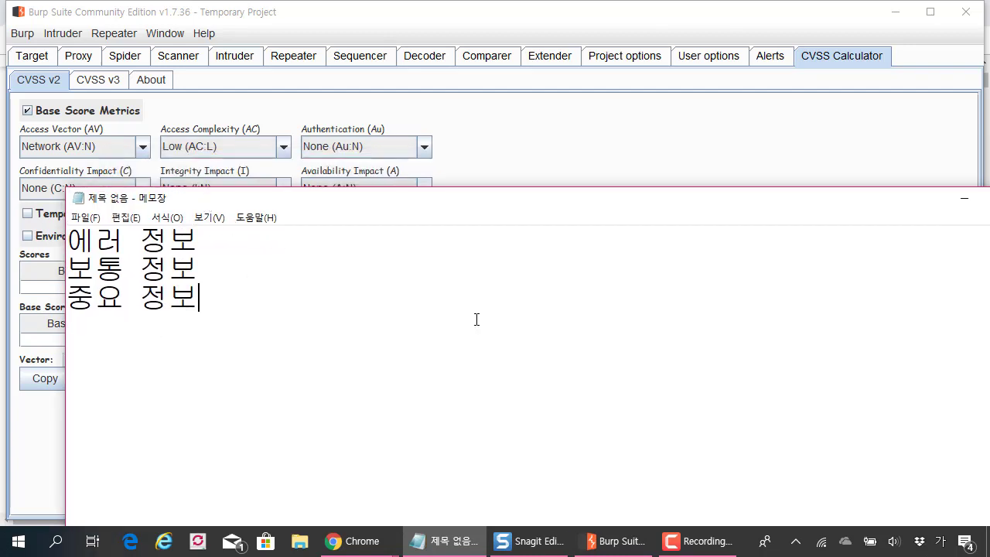
key("BackSpace")
key("alt+Tab")
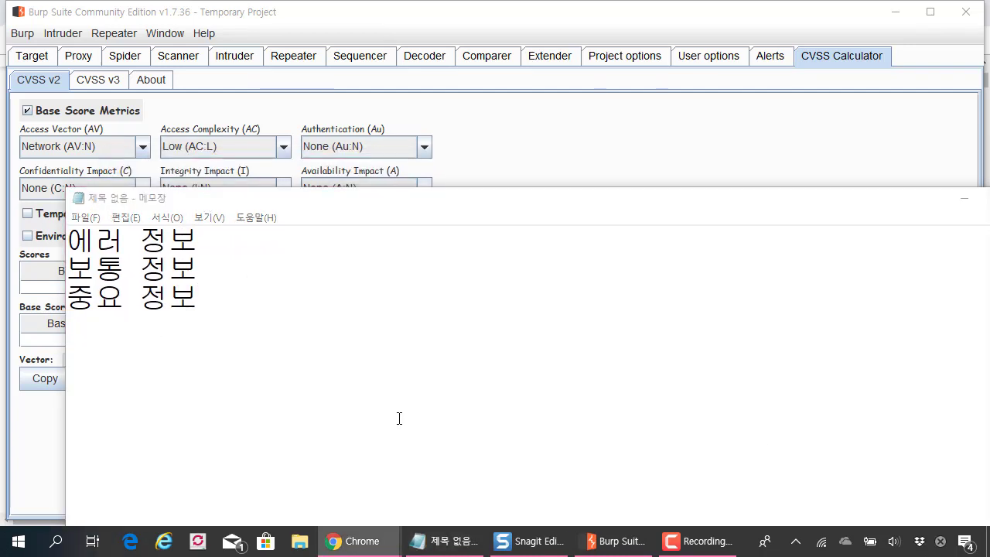
left_click(320, 325)
left_click_drag(214, 201, 257, 233)
left_click_drag(257, 318, 110, 267)
left_click_drag(273, 232, 295, 186)
left_click(291, 265)
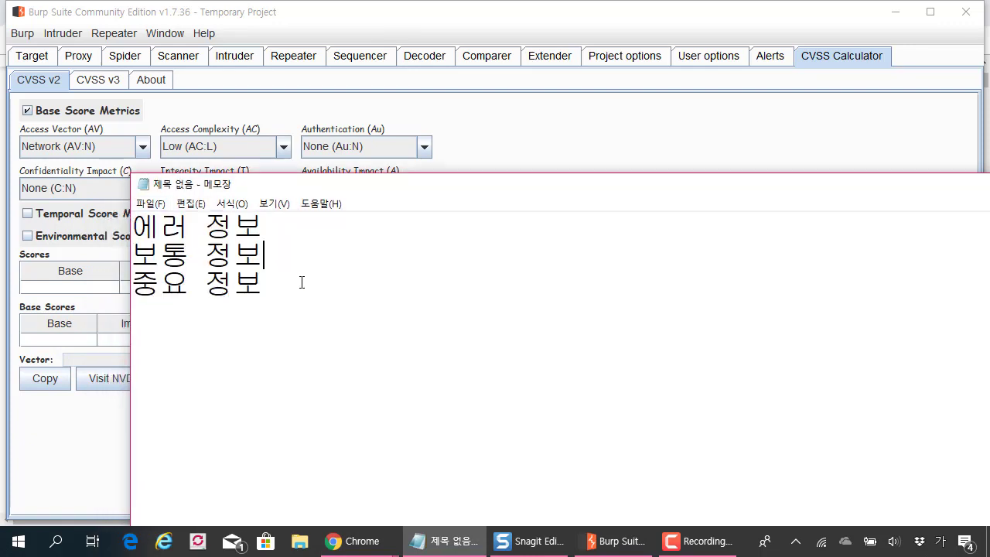
Step: Append the ratings (1), (4) and (9) to the 에러, 보통 and 중요 정보 lines and reposition the note window over the calculator
left_click(302, 223)
type("(")
type("1)")
key("Down")
type("(4) 중요 정보 (9)")
left_click_drag(348, 188, 312, 194)
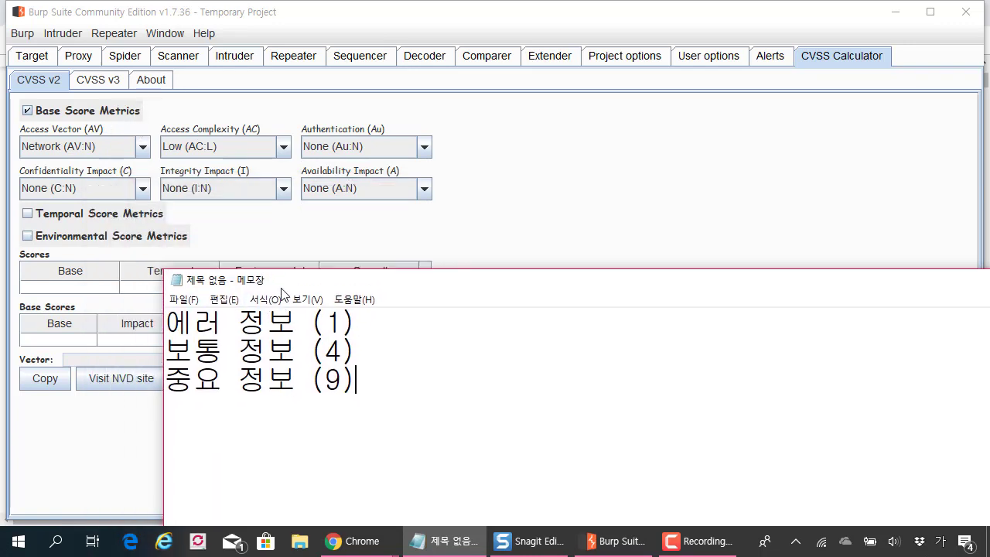
left_click_drag(215, 192, 362, 173)
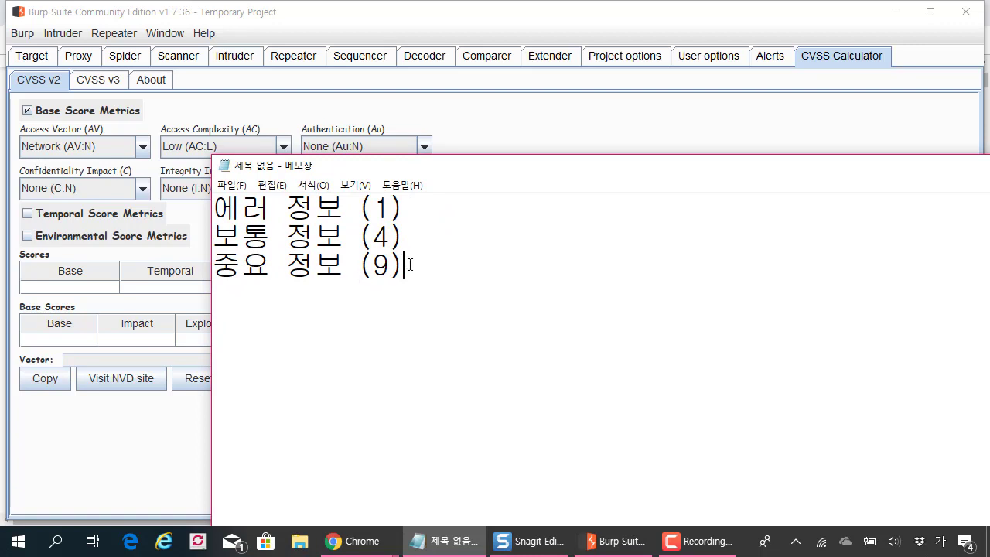
Step: Review the three rated lines in the note, highlighting the important and error information entries and the whole list
left_click_drag(410, 264, 215, 261)
left_click(215, 261)
left_click_drag(420, 274, 205, 257)
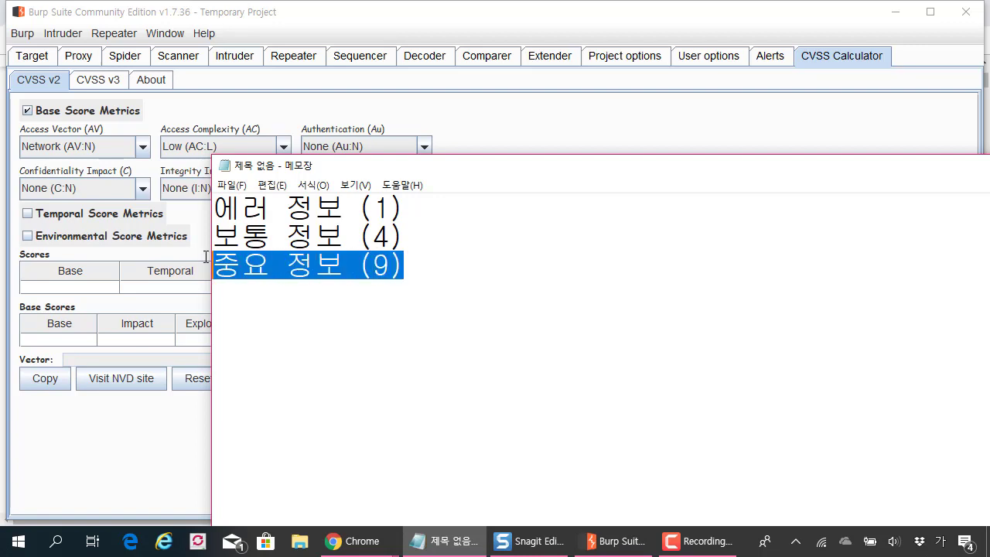
left_click(287, 234)
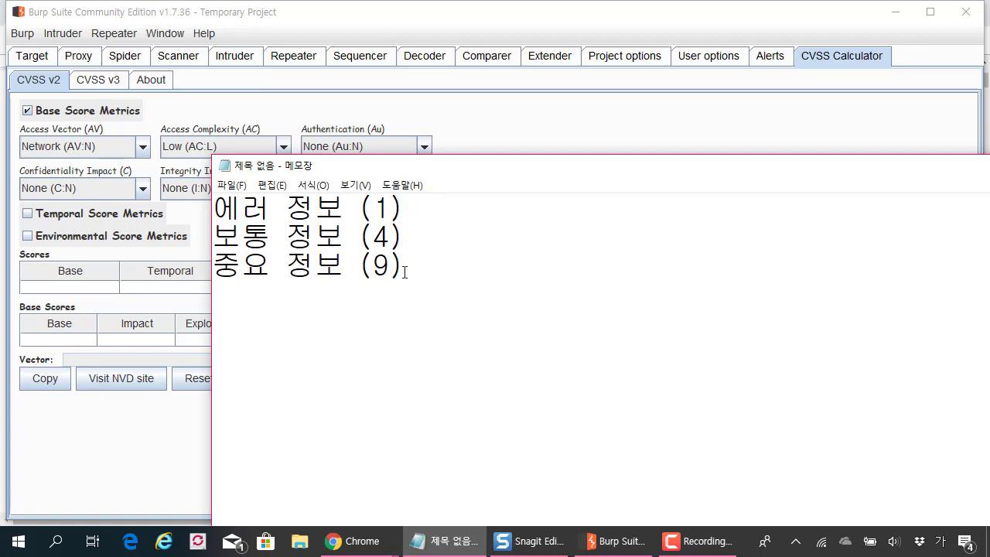
left_click_drag(404, 273, 210, 262)
left_click(329, 236)
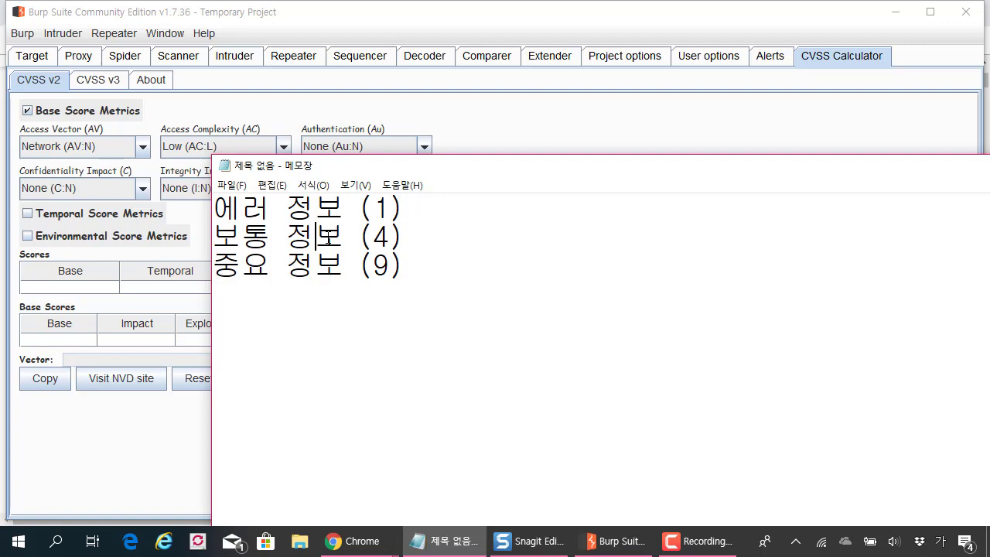
left_click(366, 290)
left_click_drag(408, 208, 193, 203)
left_click(317, 267)
left_click_drag(424, 219, 190, 205)
left_click(344, 286)
left_click_drag(423, 214, 191, 204)
left_click(322, 287)
left_click_drag(404, 214, 222, 202)
left_click(280, 248)
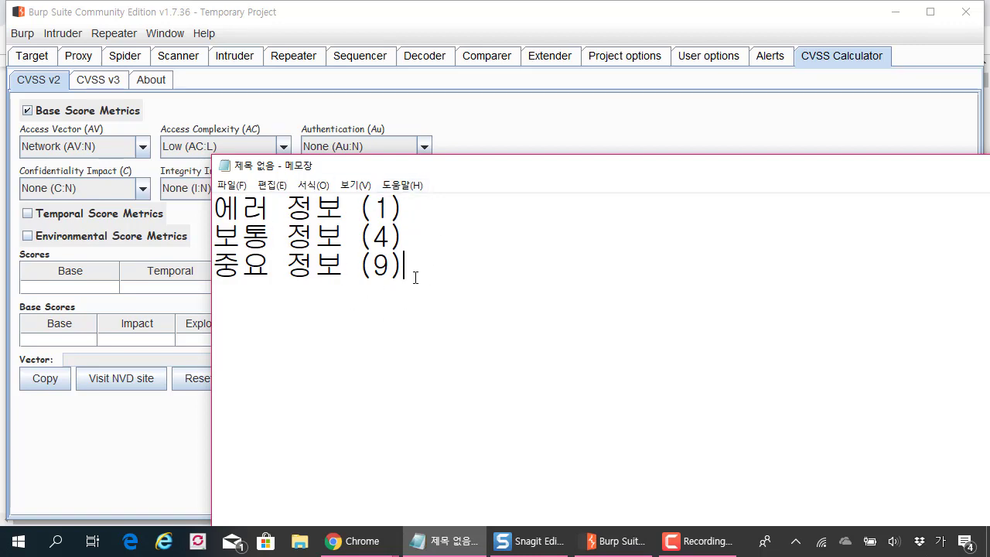
left_click_drag(411, 276, 159, 187)
left_click(360, 267)
Step: Switch back to Burp Suite and select Network (AV:N) as the CVSS v2 Access Vector
left_click(515, 129)
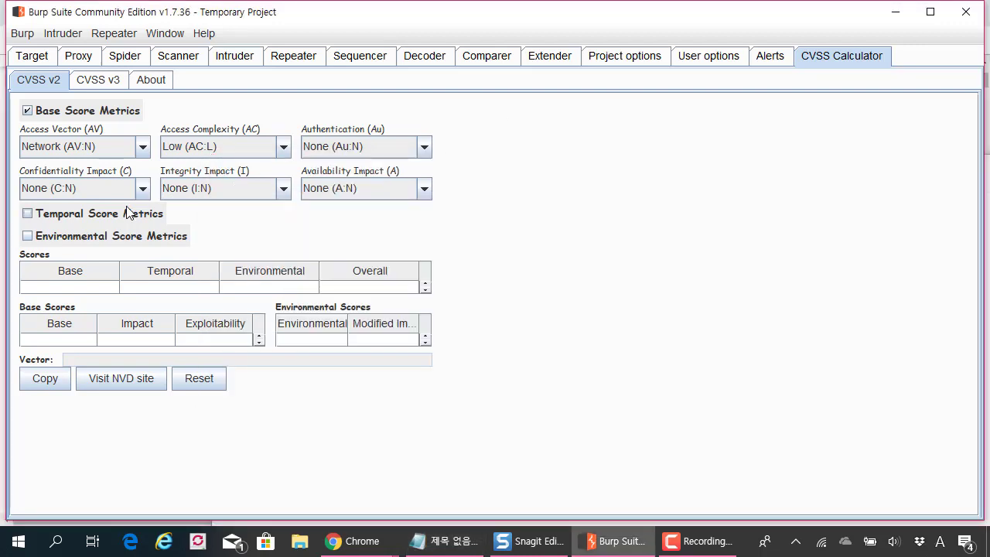
left_click(101, 149)
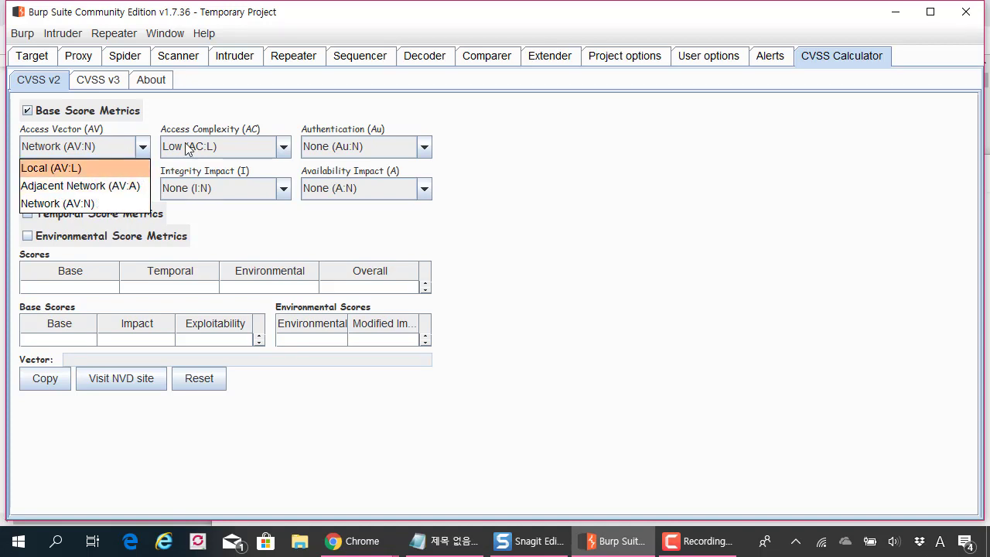
left_click(109, 202)
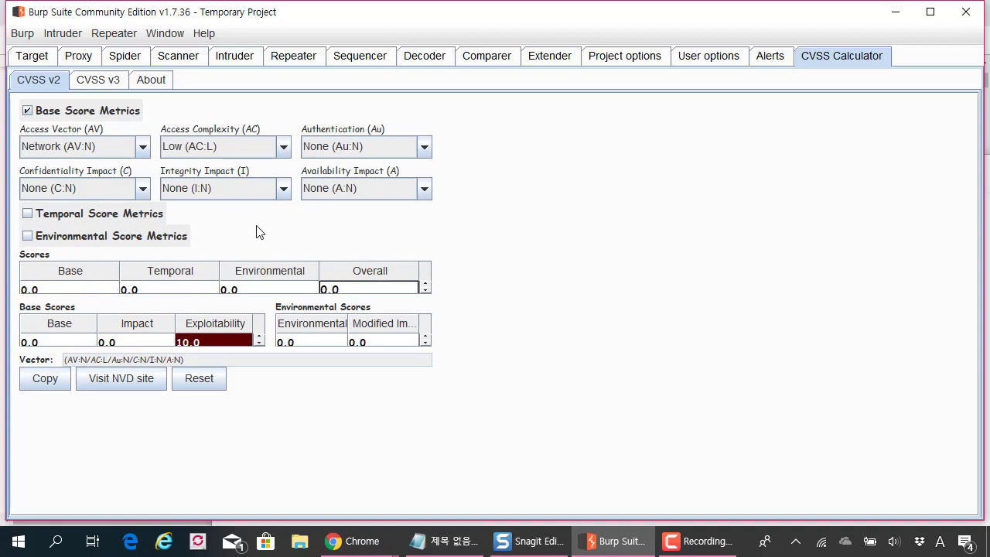
Step: Review the Access Complexity options of the CVSS v2 calculator and set the metric to Medium (AC:M)
left_click(283, 146)
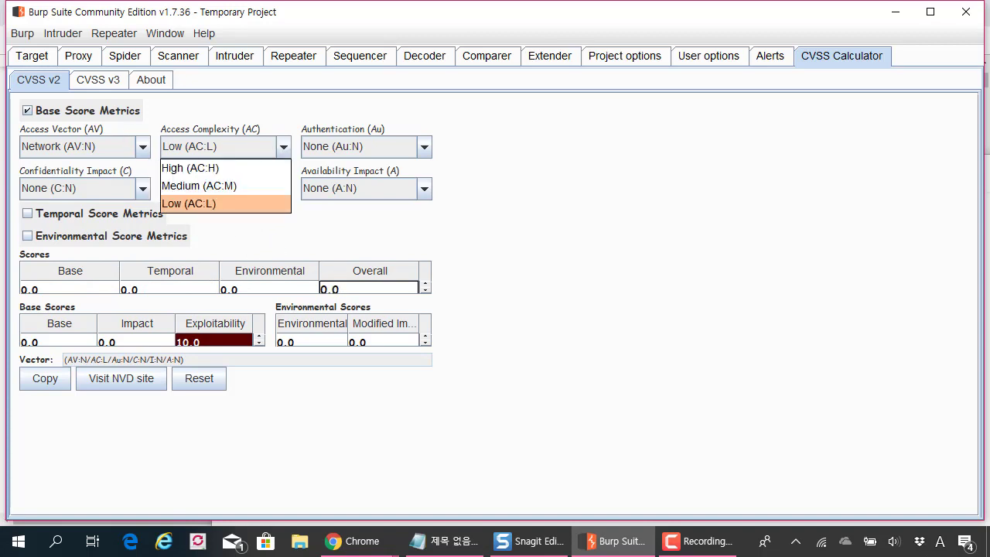
left_click(457, 220)
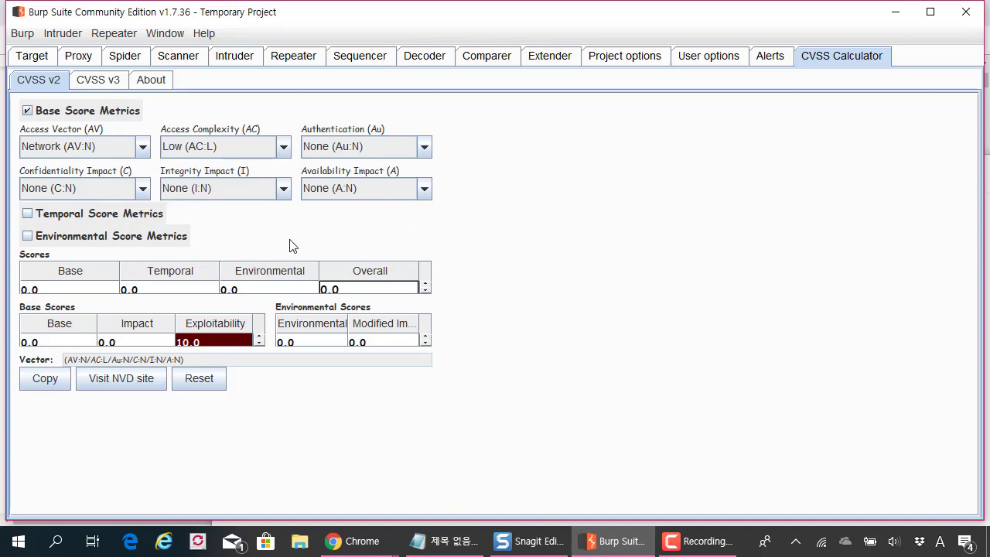
left_click(235, 154)
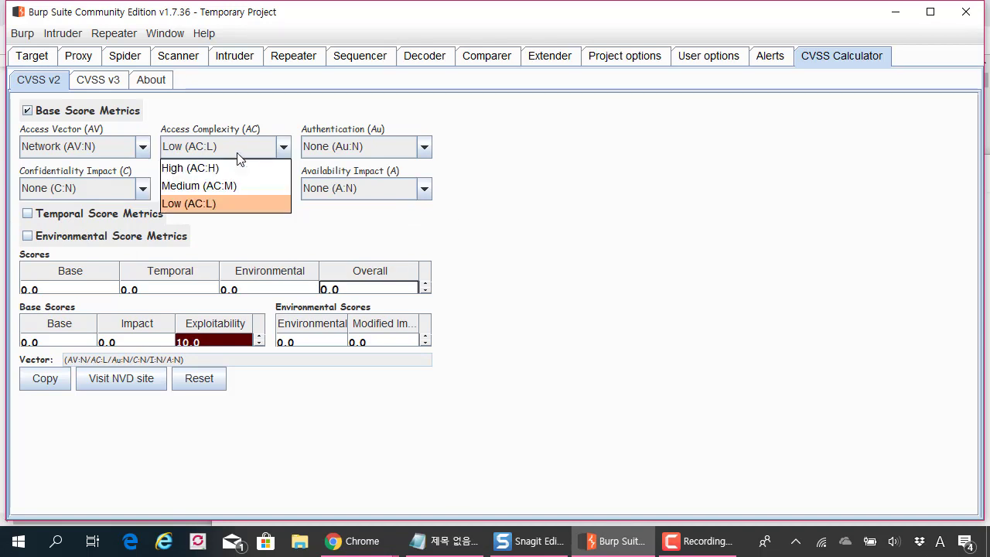
left_click(212, 205)
left_click(208, 147)
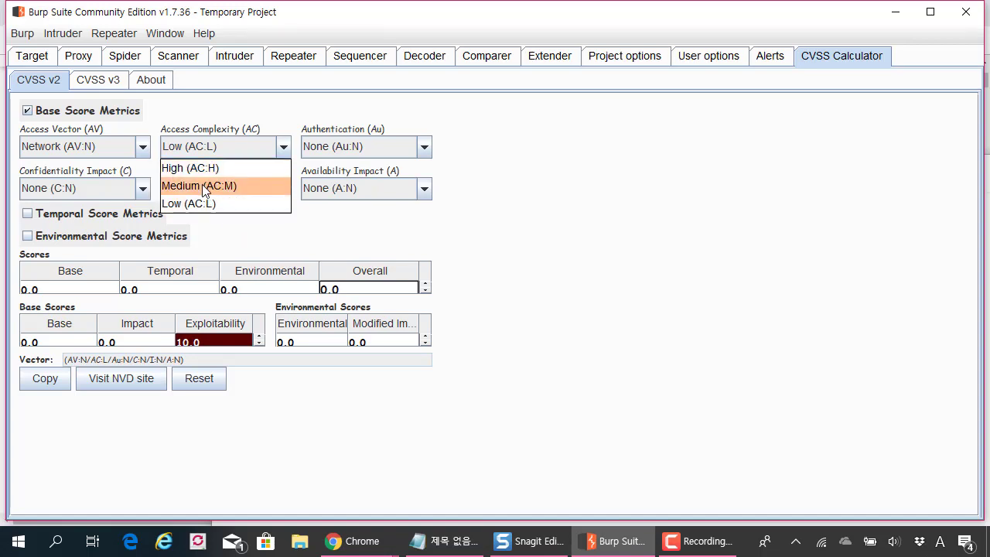
left_click(202, 184)
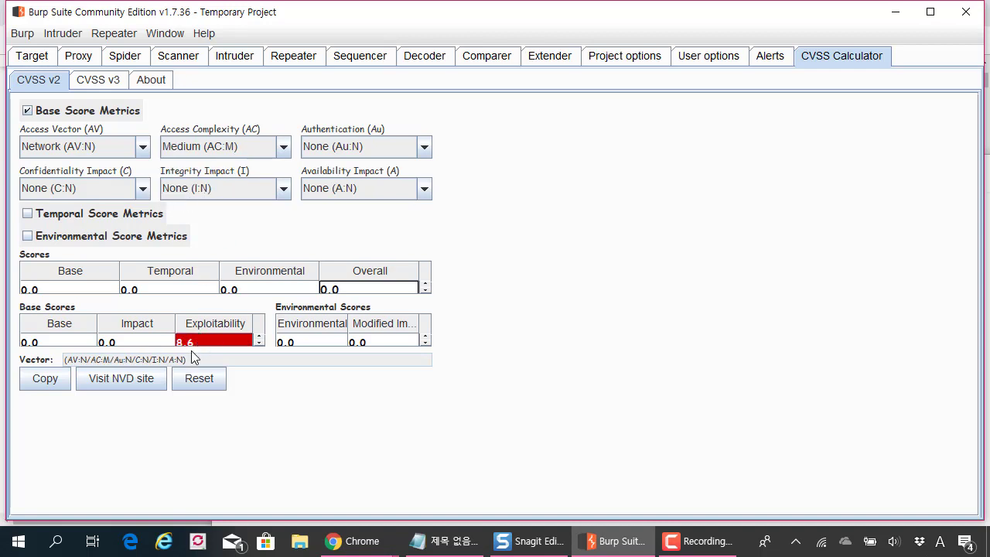
Step: Try Single (Au:S) for the Authentication metric and return it to None (Au:N)
left_click(346, 153)
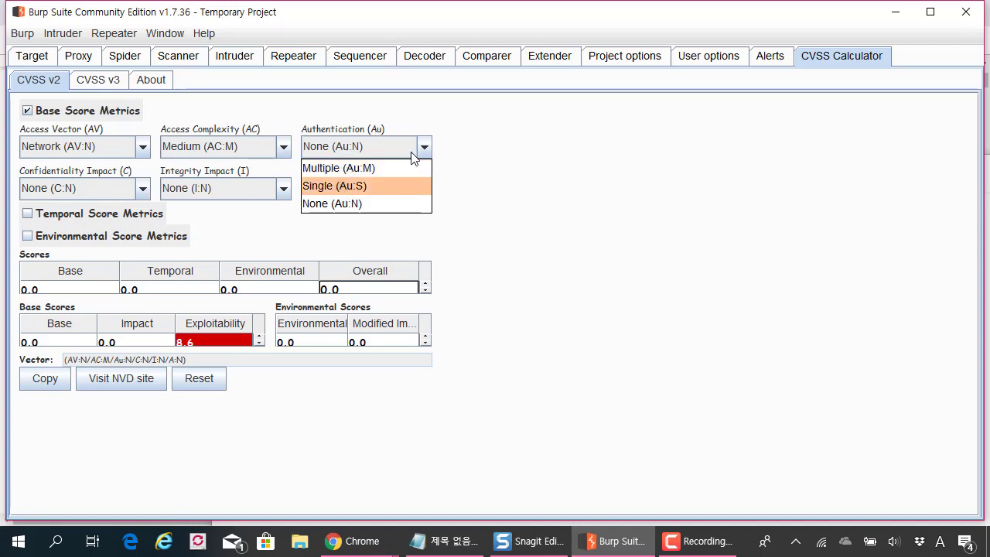
left_click(362, 187)
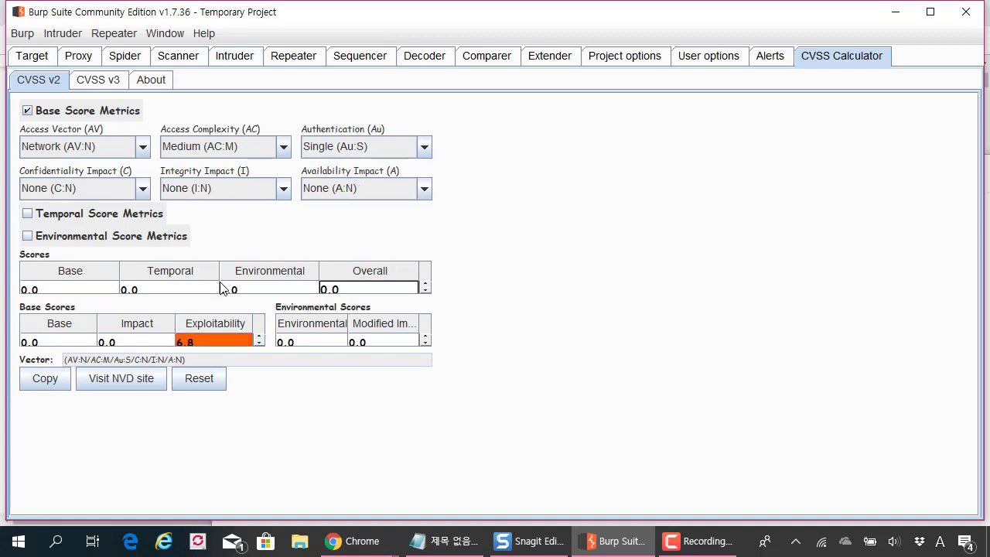
left_click(355, 149)
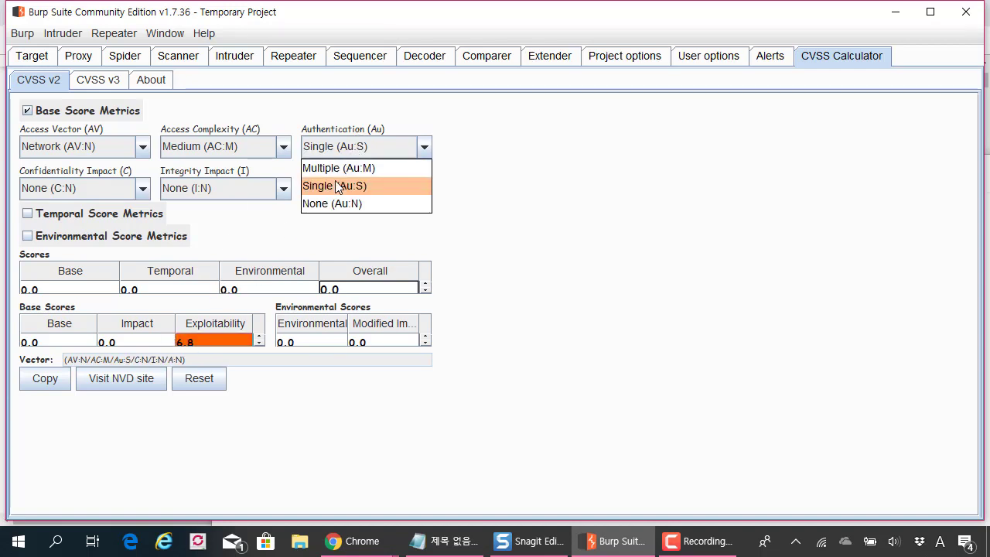
left_click(333, 204)
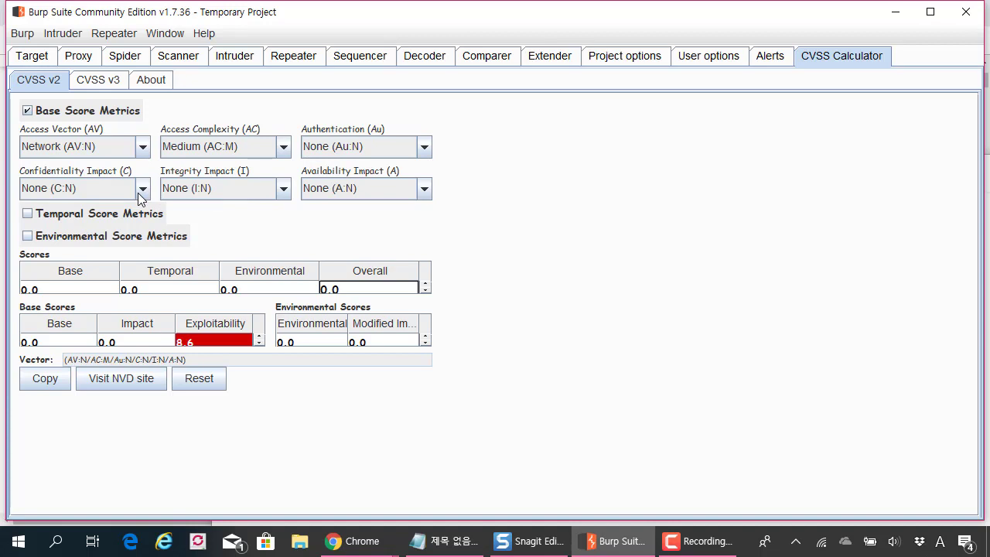
Step: Set the Confidentiality, Integrity and Availability Impact metrics to Complete (C:C, I:C, A:C)
left_click(109, 188)
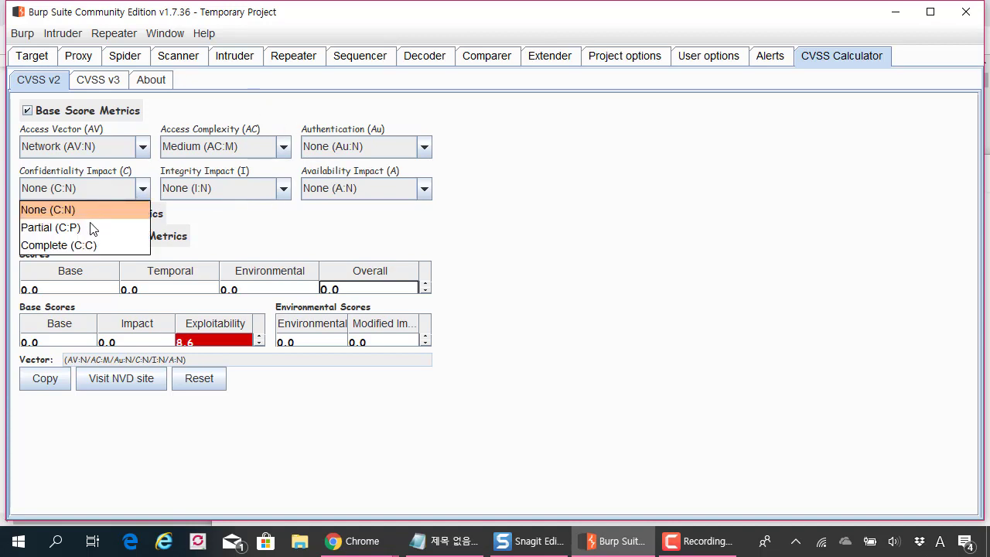
left_click(89, 243)
left_click(201, 189)
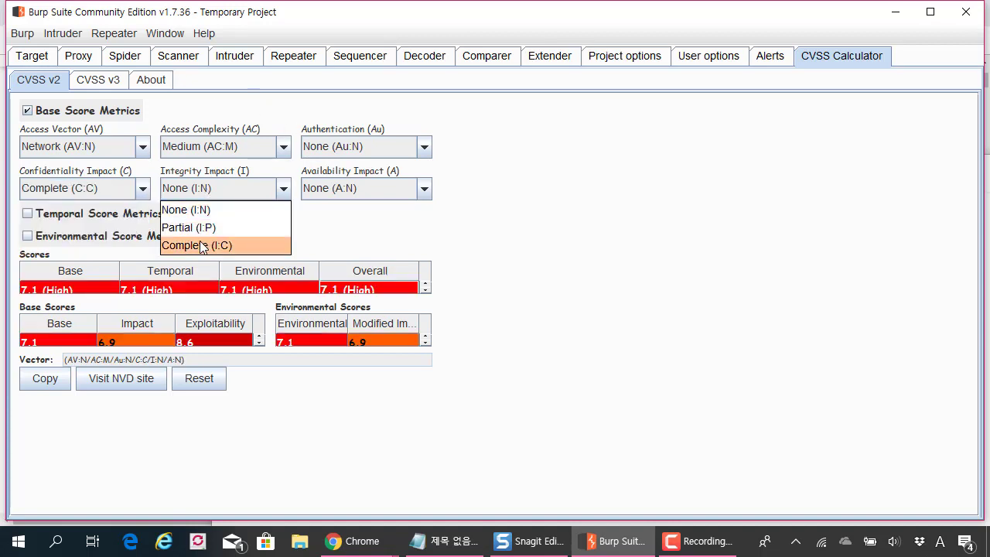
left_click(203, 246)
left_click(344, 188)
left_click(341, 246)
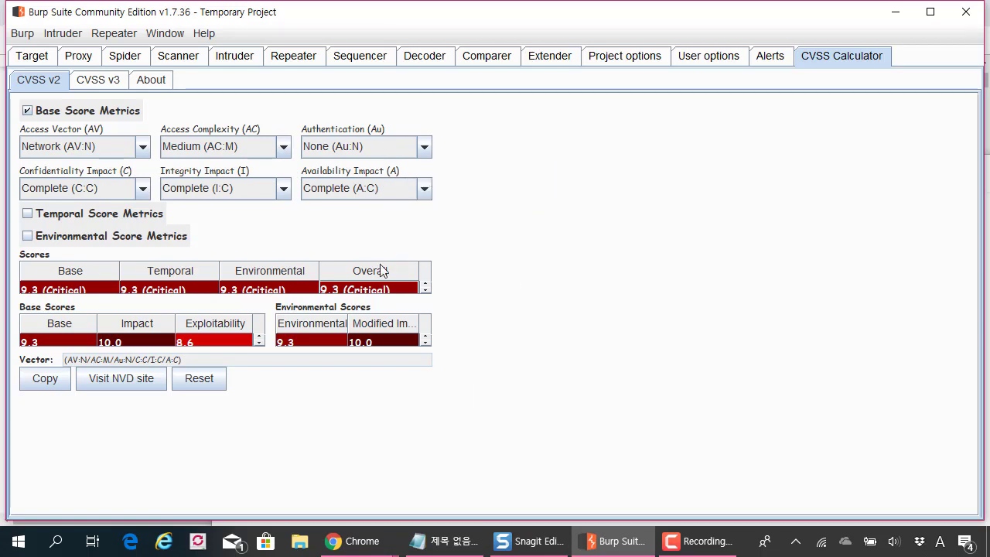
Step: Open the NVD site's CVSS v2 calculator for the current vector and reposition its browser window
left_click(109, 378)
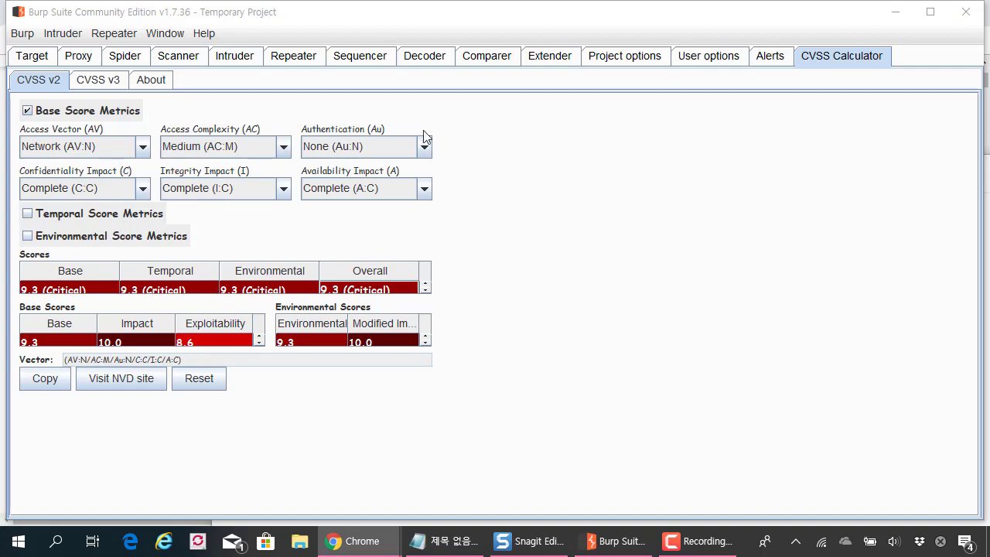
left_click_drag(415, 100, 642, 90)
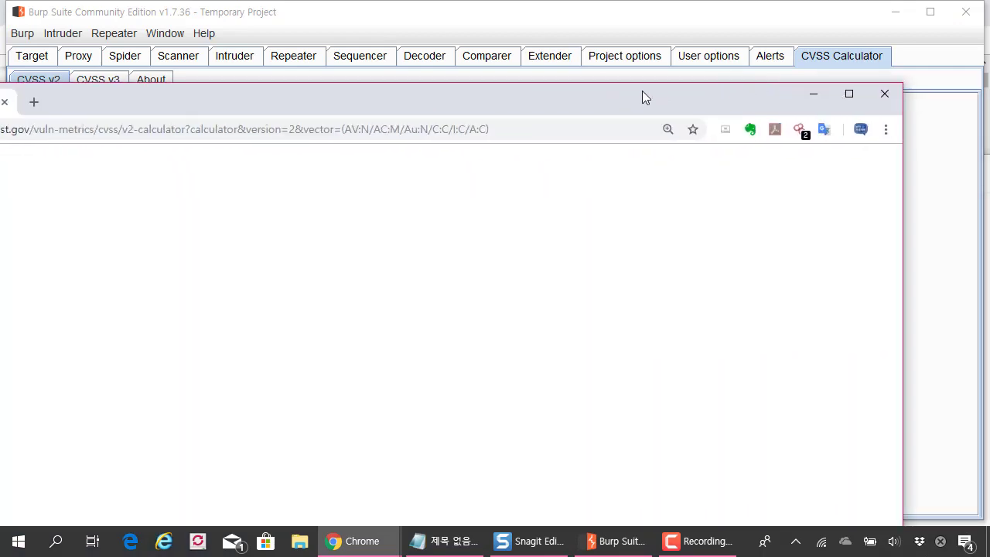
Step: Maximize the browser window with the NVD CVSS v2 calculator and reduce the page zoom to 90%
double_click(642, 91)
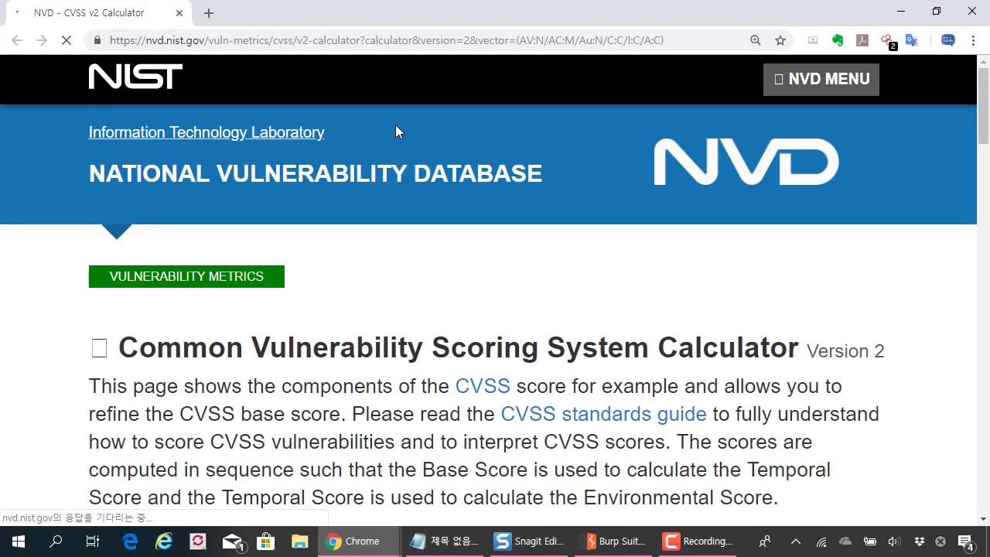
key("ctrl+minus")
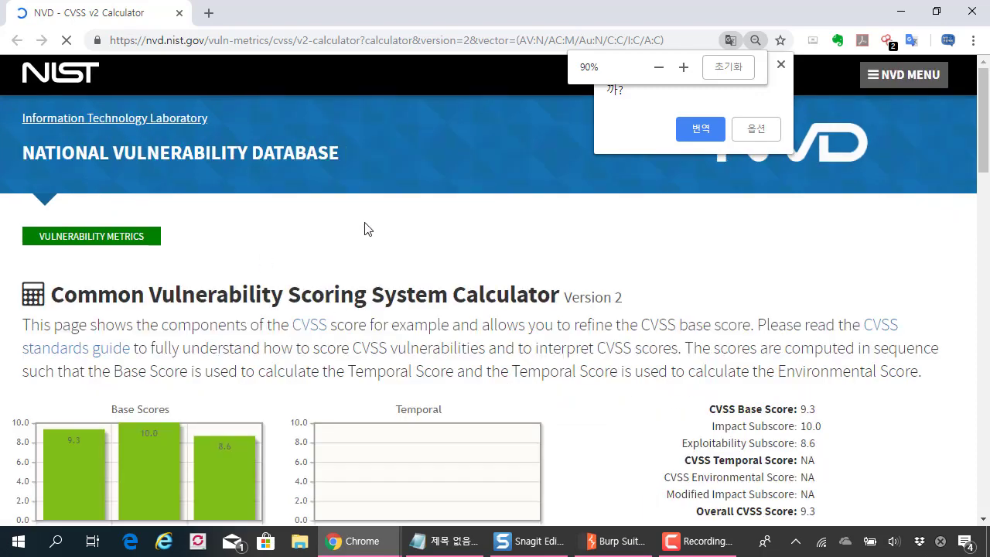
scroll(365, 228, "down", 8)
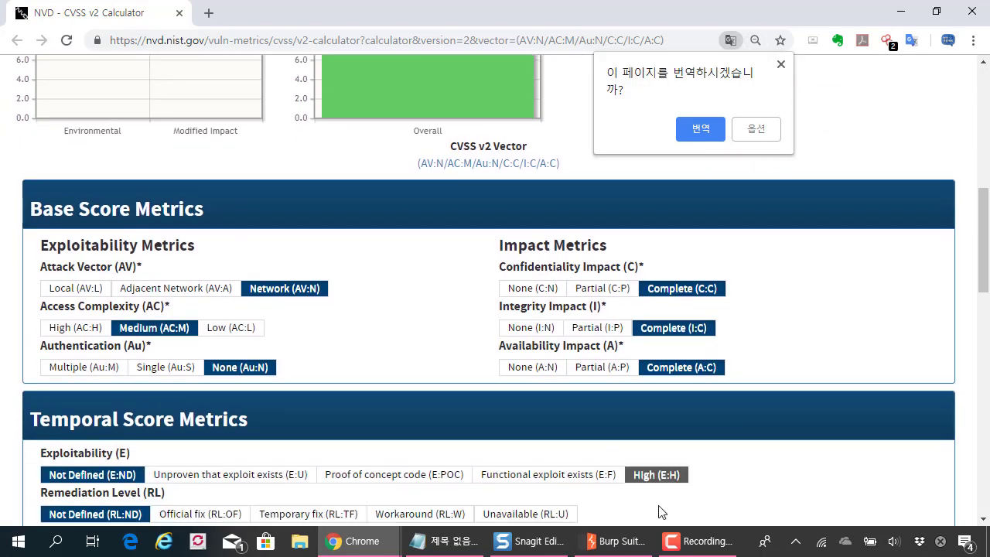
Step: Switch to Burp Suite and back to Chrome to compare the CVSS v2 base metrics with those on the NVD page
left_click(607, 540)
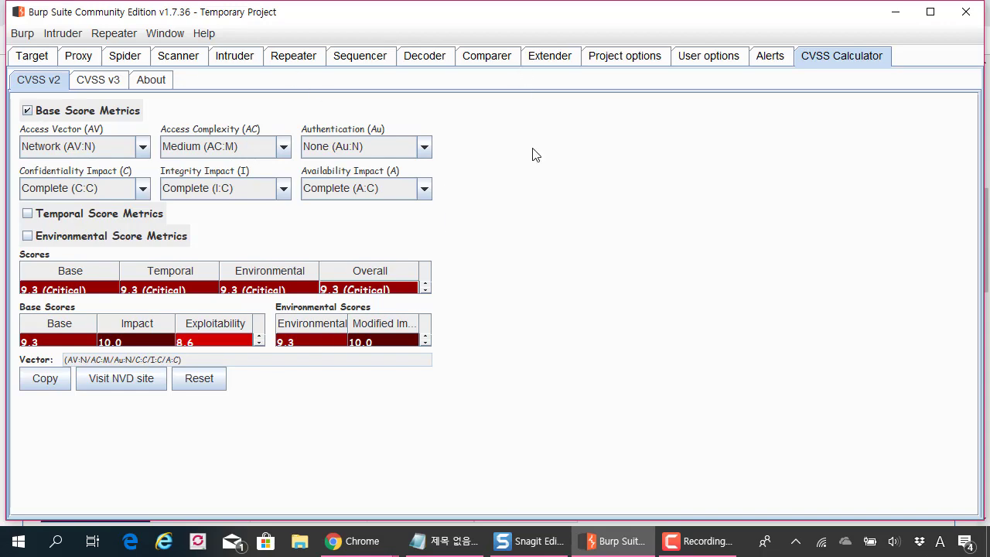
left_click(356, 541)
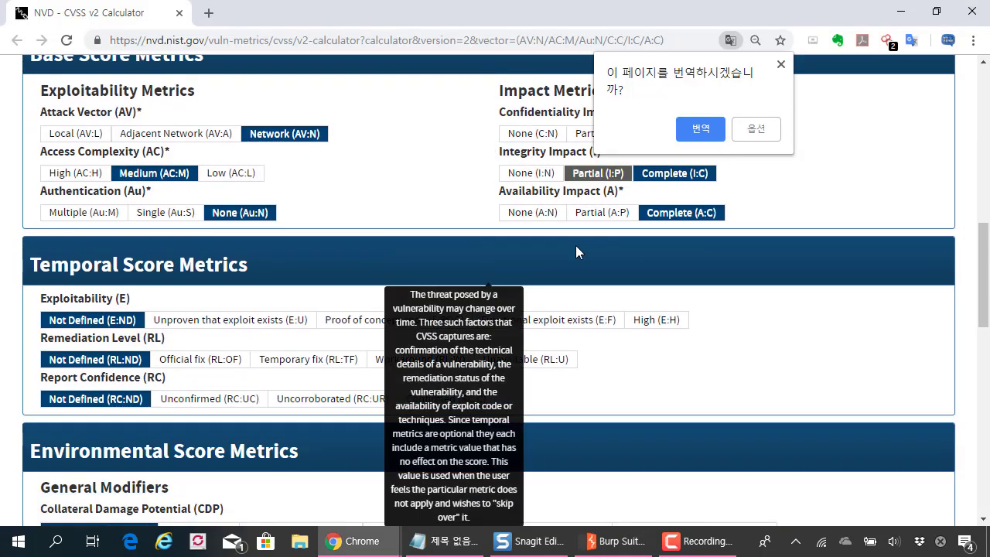
scroll(569, 240, "up", 2)
scroll(574, 209, "up", 2)
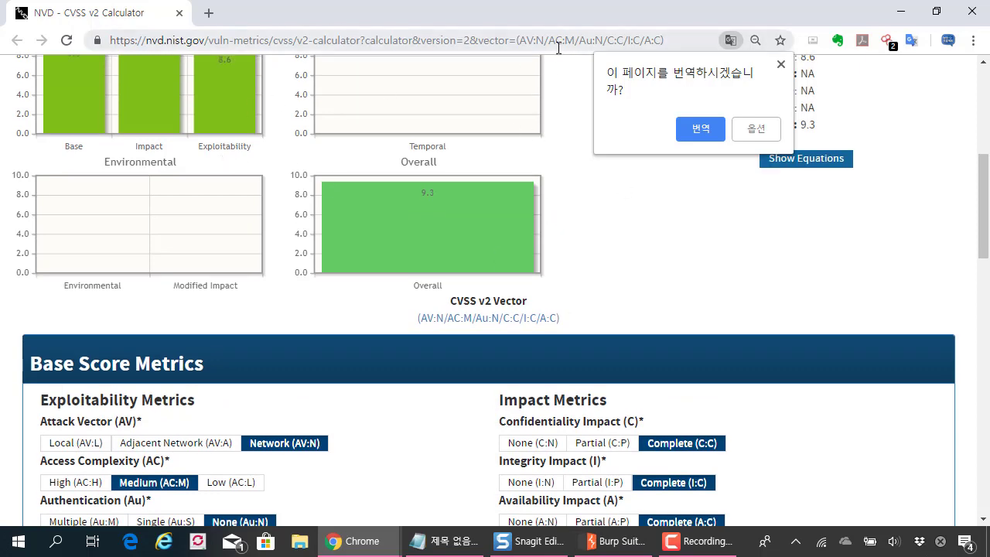
Step: Highlight the CVSS vector parameter in the NVD calculator's page address, then clear the selection
left_click_drag(522, 40, 665, 44)
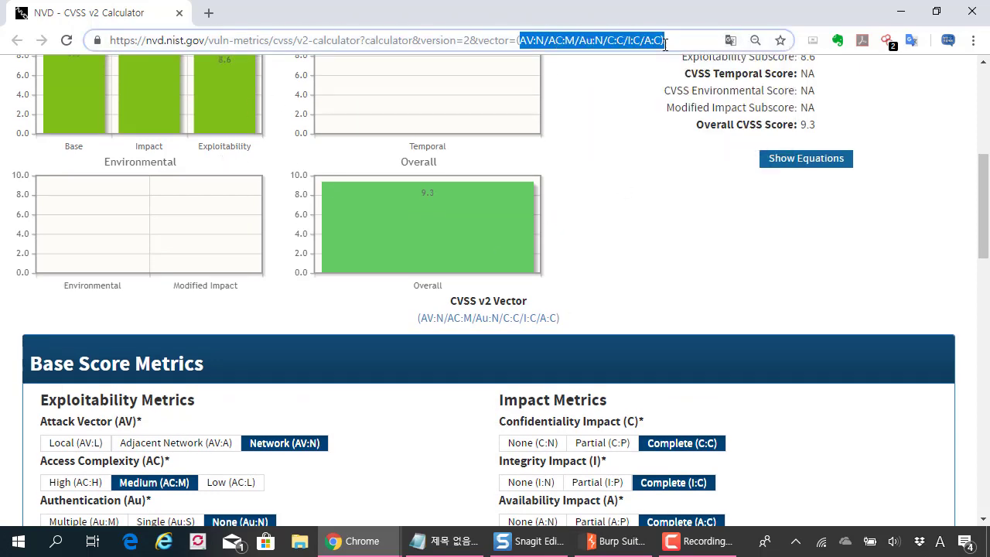
left_click_drag(509, 38, 639, 41)
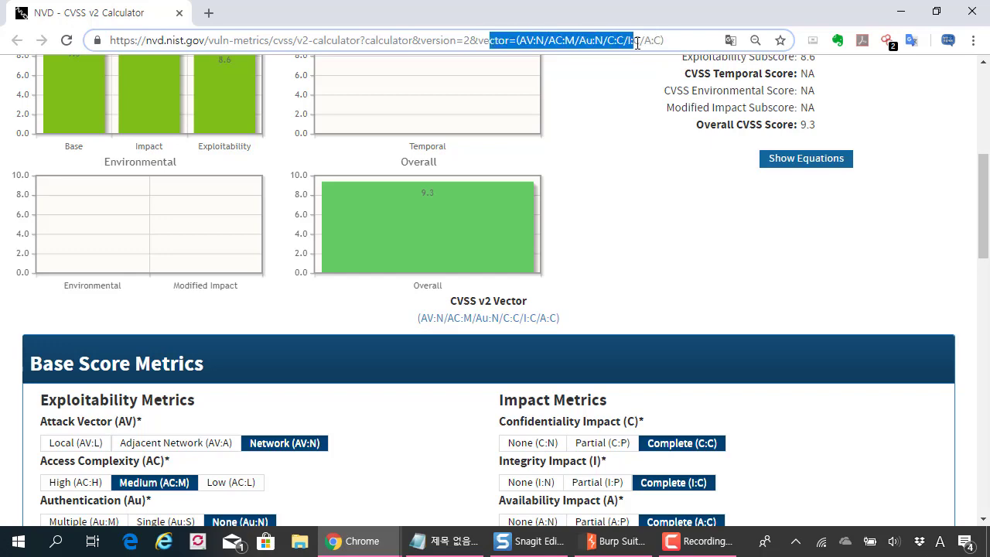
left_click(659, 195)
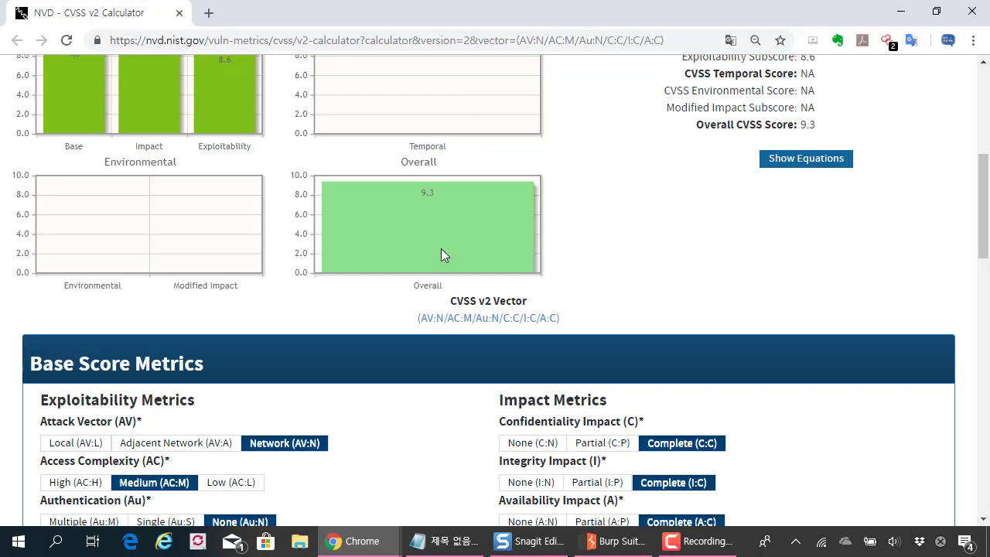
Step: Examine the NVD calculator's base, temporal and overall score charts together with the Base Score Metrics selections
scroll(443, 263, "down", 2)
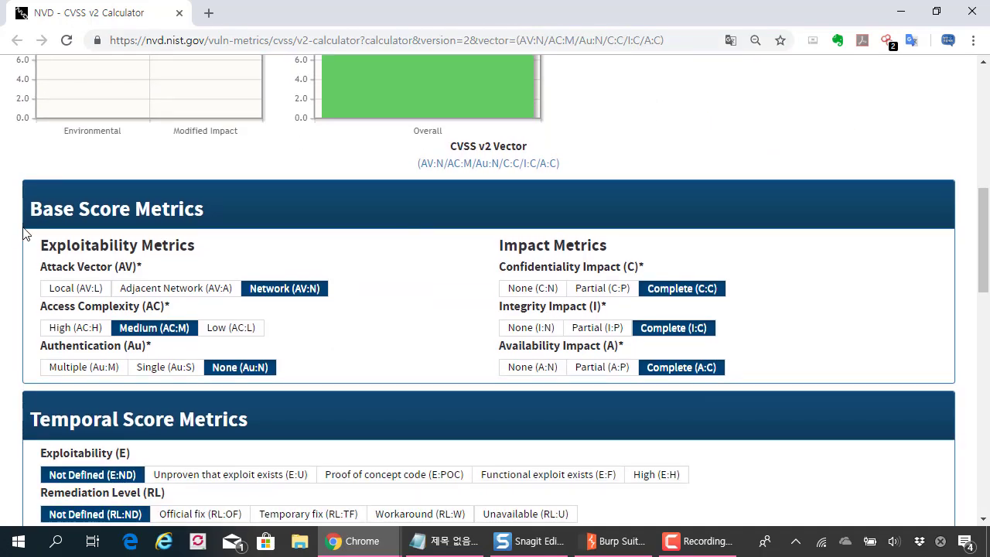
scroll(23, 225, "down", 1)
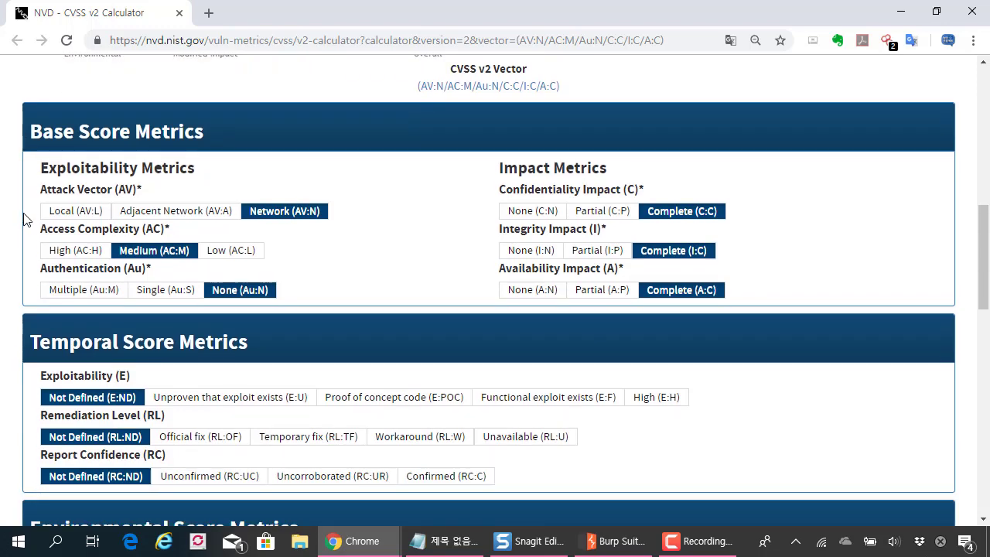
scroll(23, 217, "up", 1)
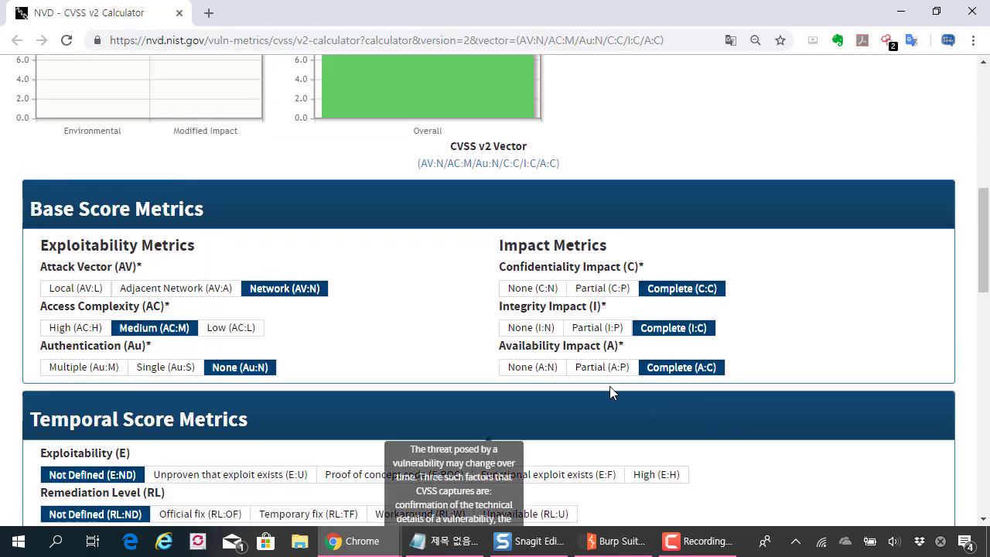
scroll(812, 371, "up", 1)
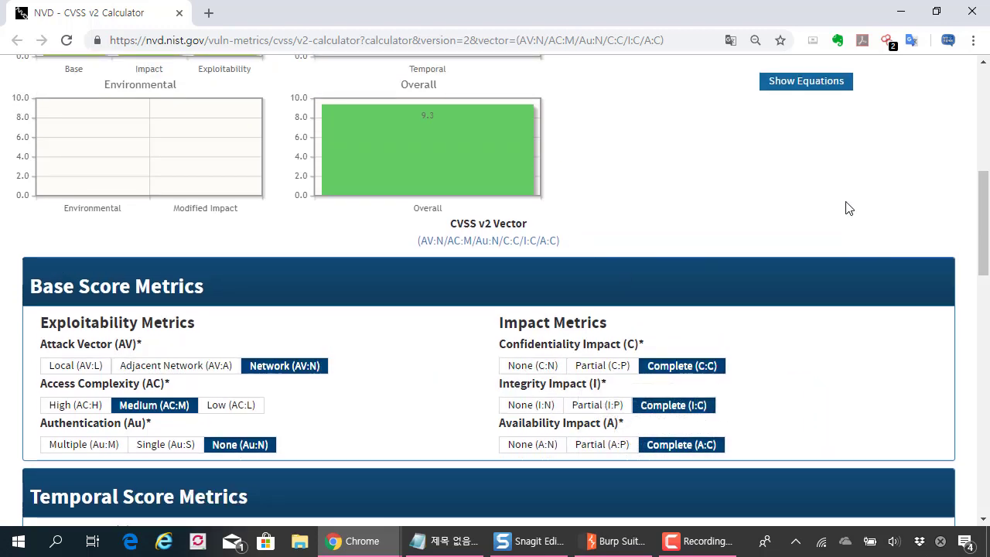
scroll(621, 258, "up", 3)
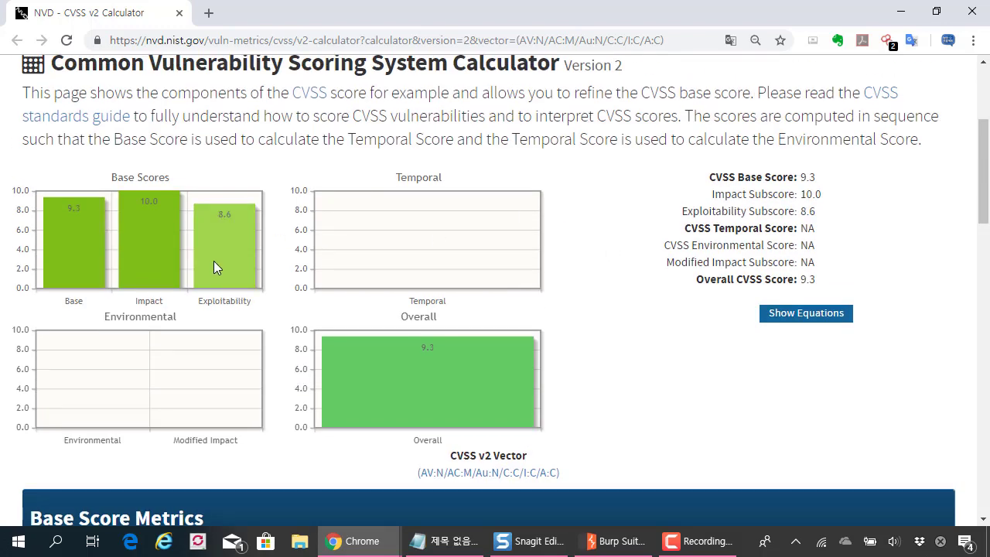
scroll(630, 347, "down", 1)
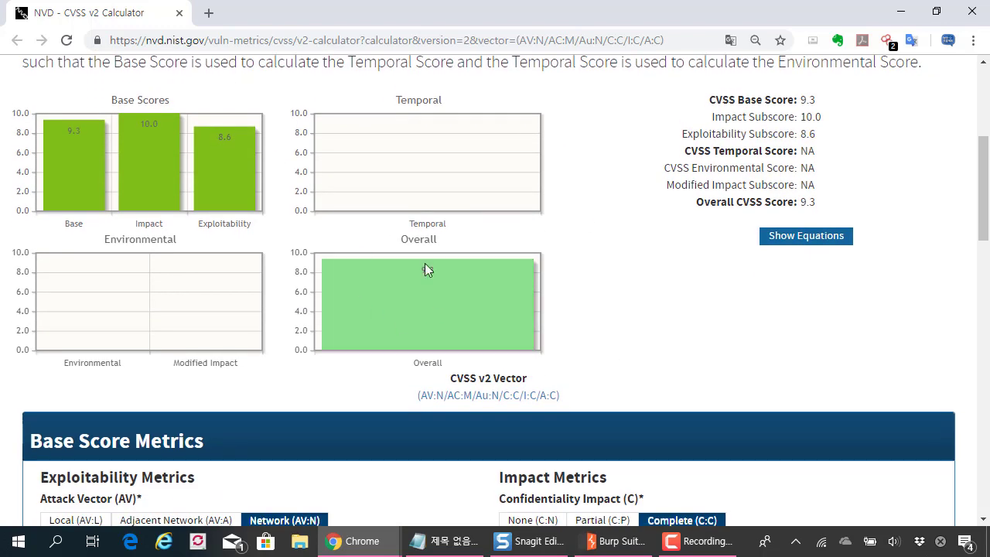
scroll(398, 337, "down", 3)
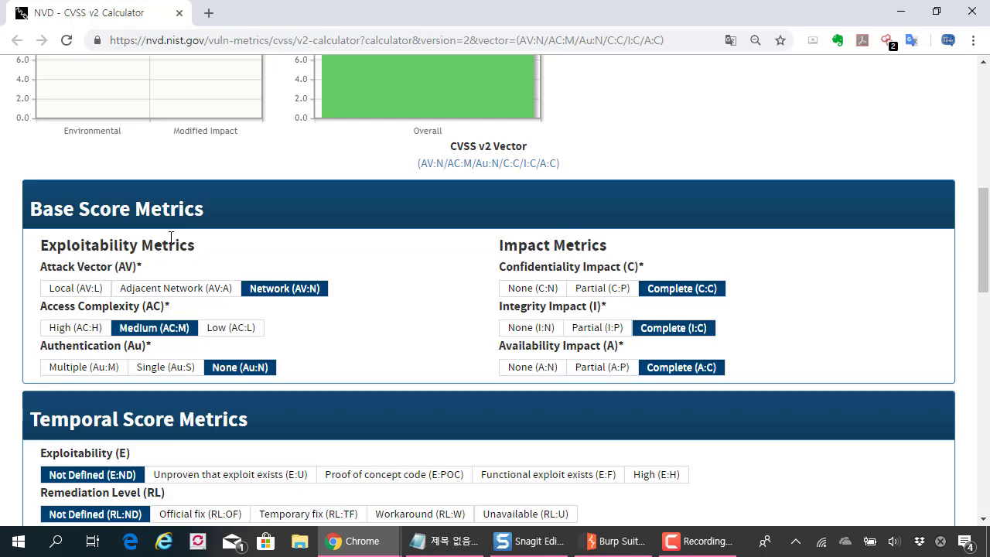
scroll(342, 185, "up", 2)
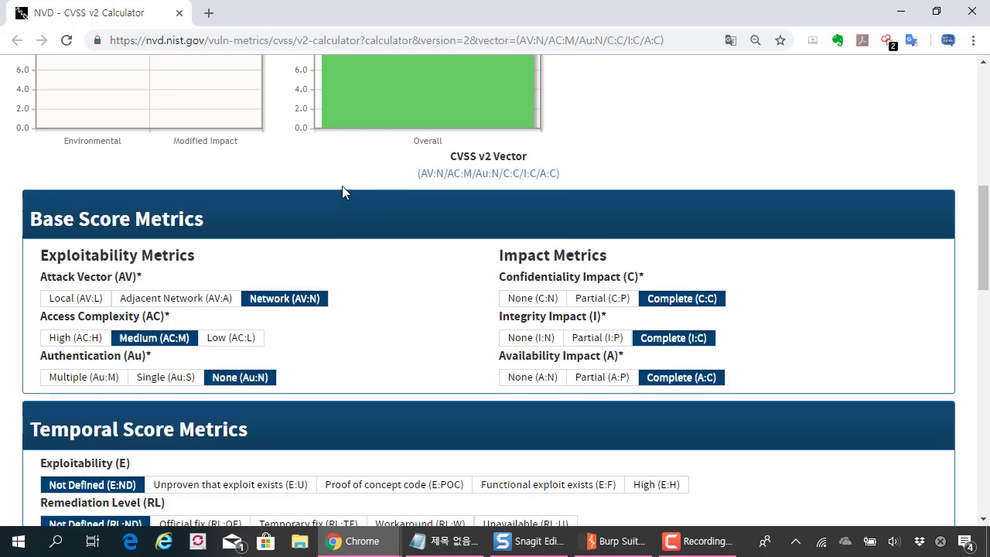
scroll(442, 199, "down", 2)
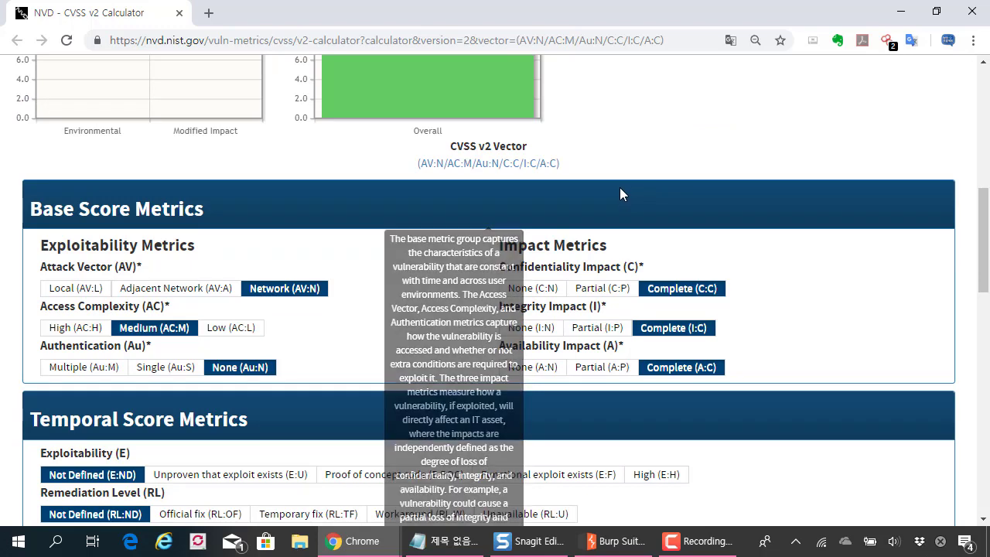
scroll(622, 194, "up", 1)
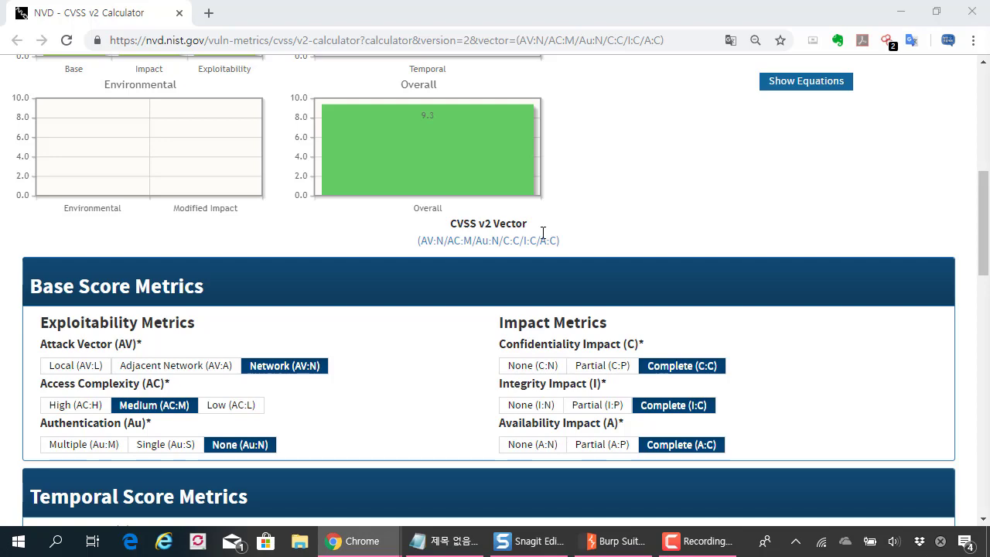
Step: Switch to the browser window with the kisa2015.pdf paper, maximize it and look through its first page
key("alt+Tab")
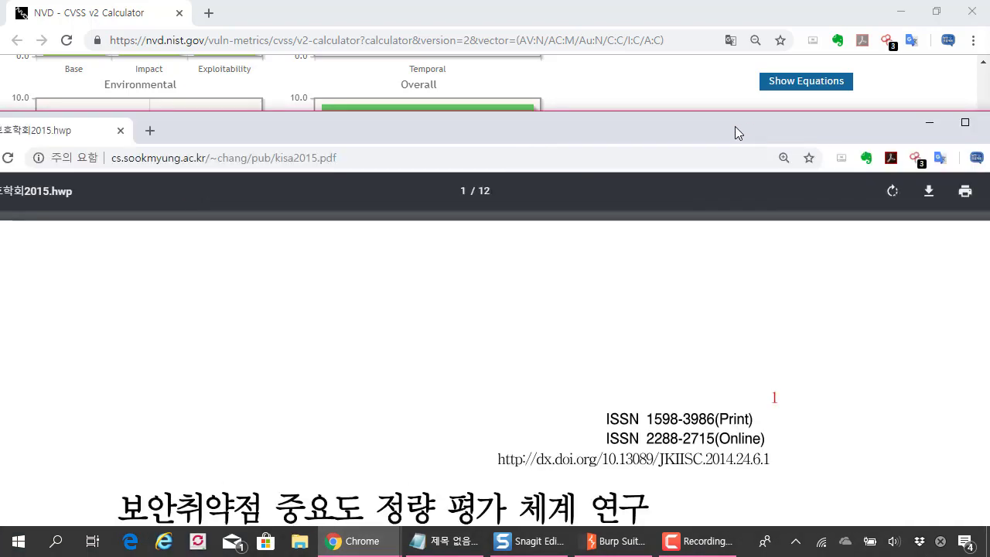
double_click(735, 126)
scroll(627, 326, "down", 3)
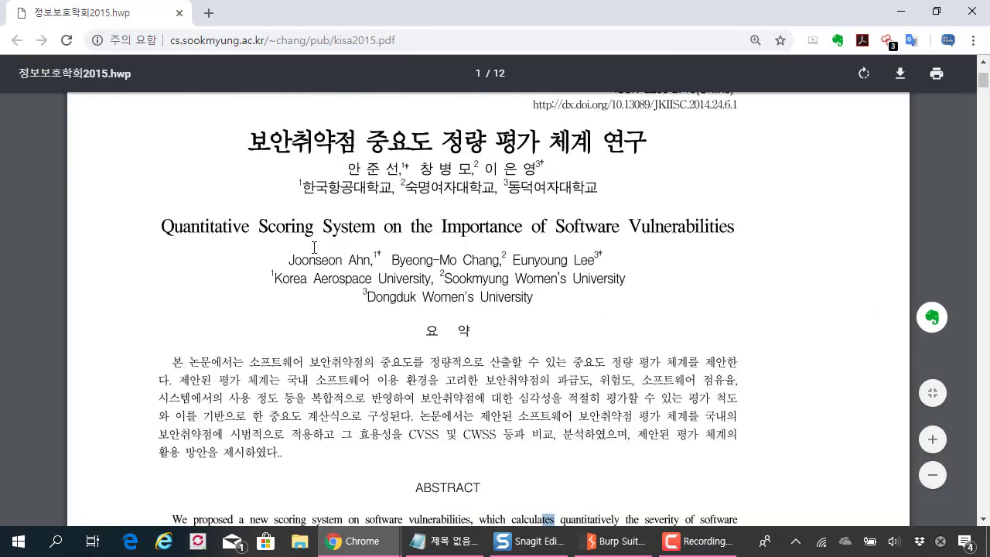
scroll(405, 225, "down", 15)
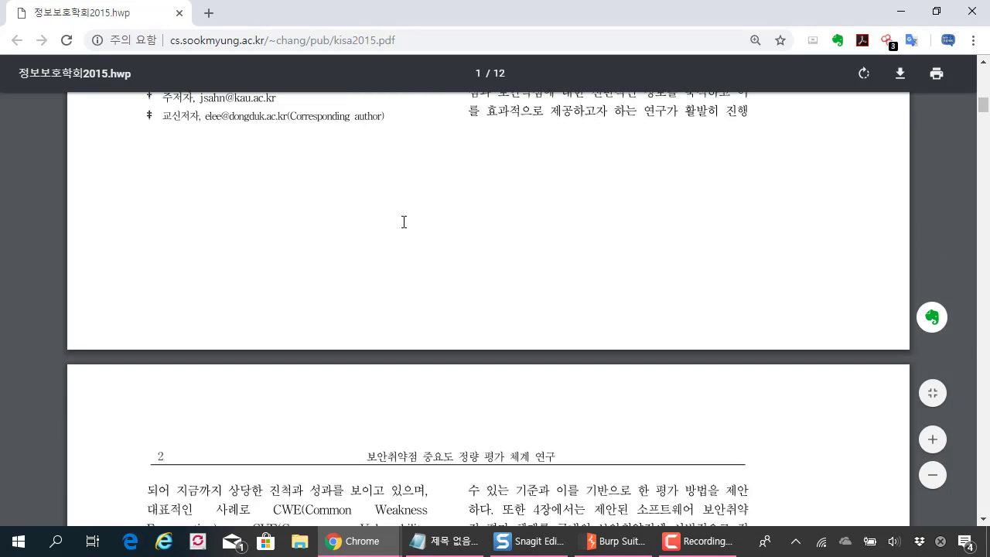